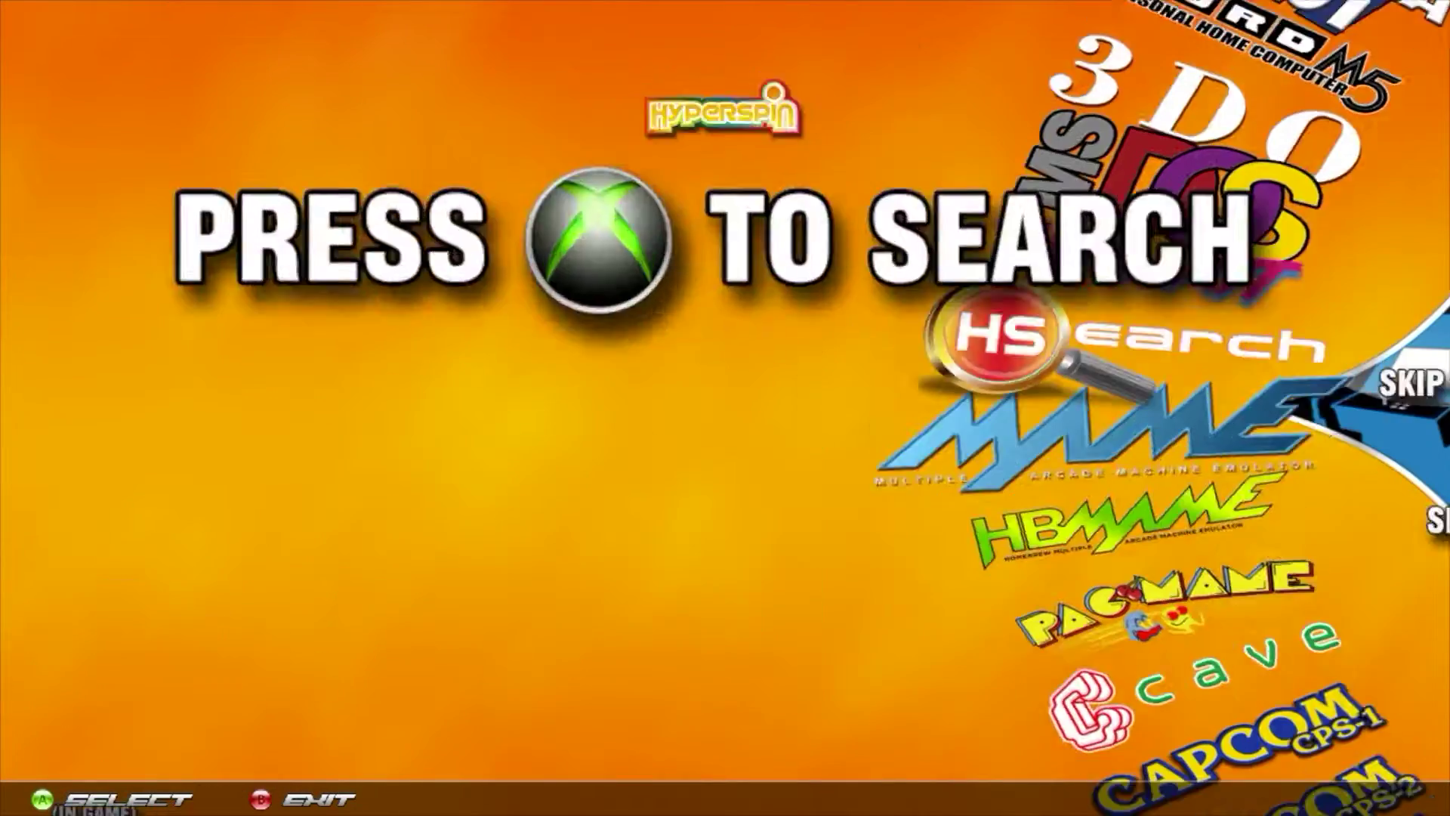
# - Spin the system wheel from the arcade systems down to PlayStation 2
pyautogui.press('Up')
pyautogui.press('Up')
pyautogui.press('Up')
pyautogui.press('Up')
pyautogui.press('Up')
pyautogui.press('Up')
pyautogui.press('Up')
pyautogui.press('Up')
pyautogui.press('Up')
pyautogui.press('Up')
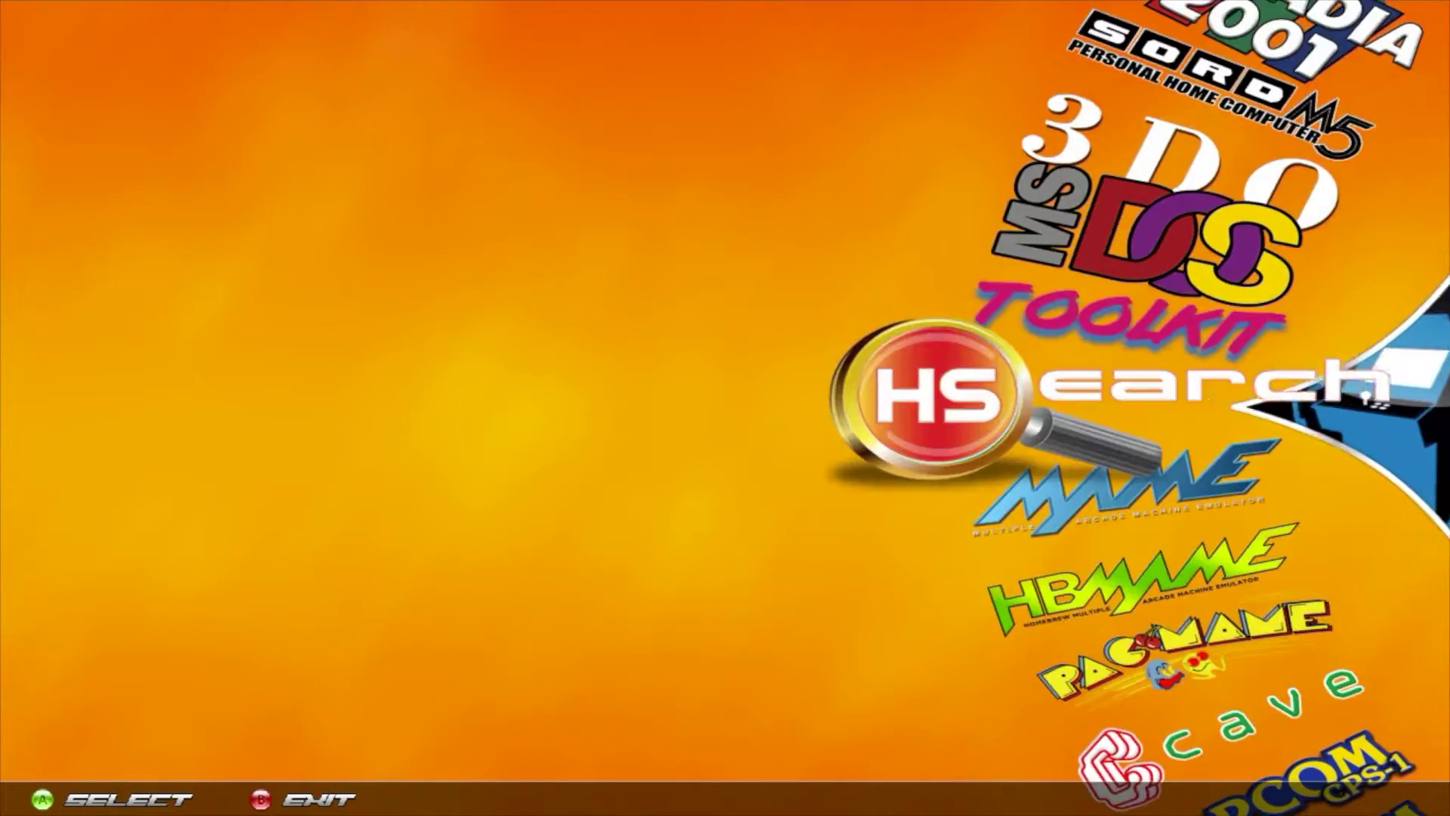
pyautogui.press('Up')
pyautogui.press('Up')
pyautogui.press('Up')
pyautogui.press('Up')
pyautogui.press('Up')
pyautogui.press('Up')
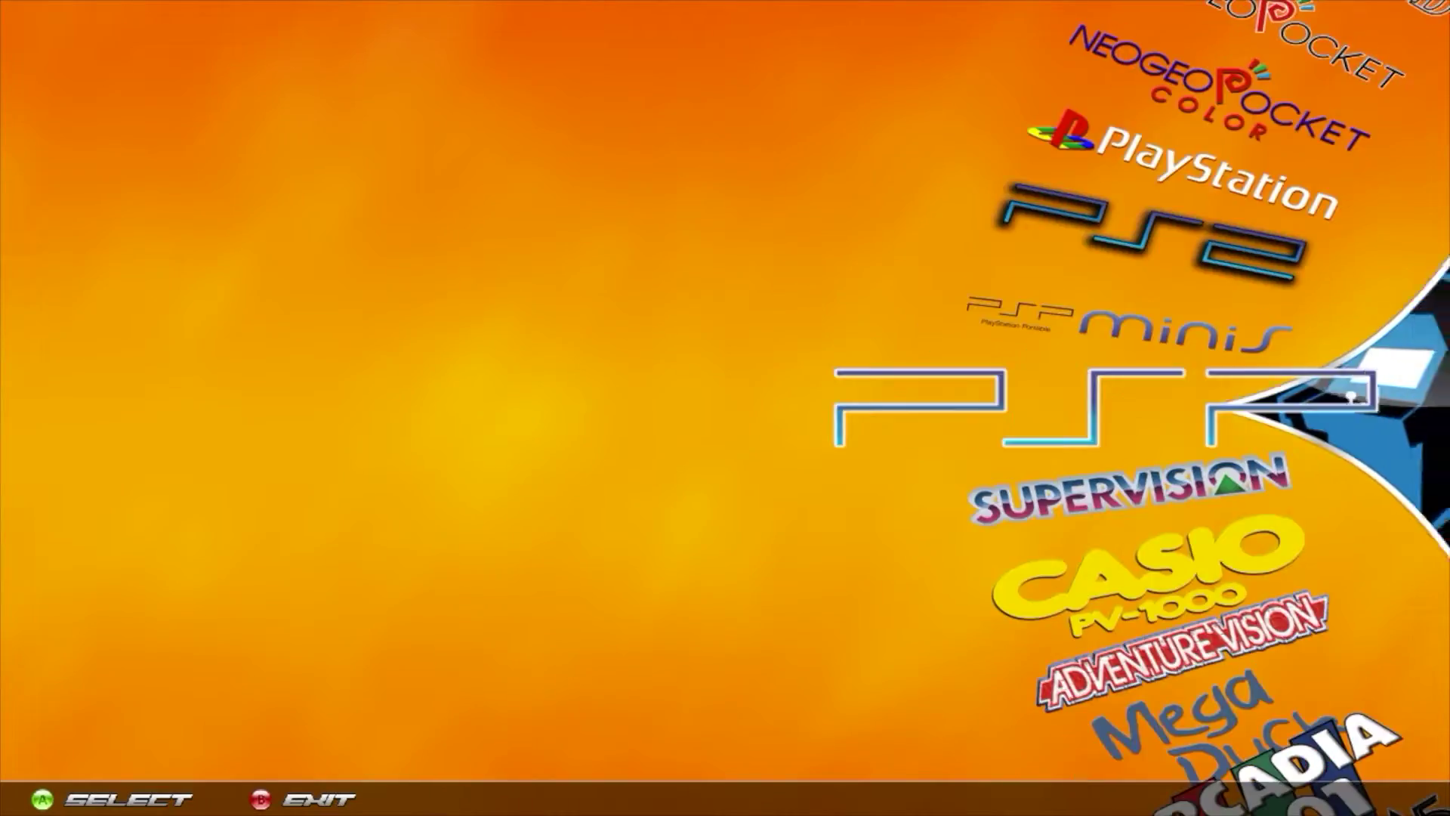
pyautogui.press('Down')
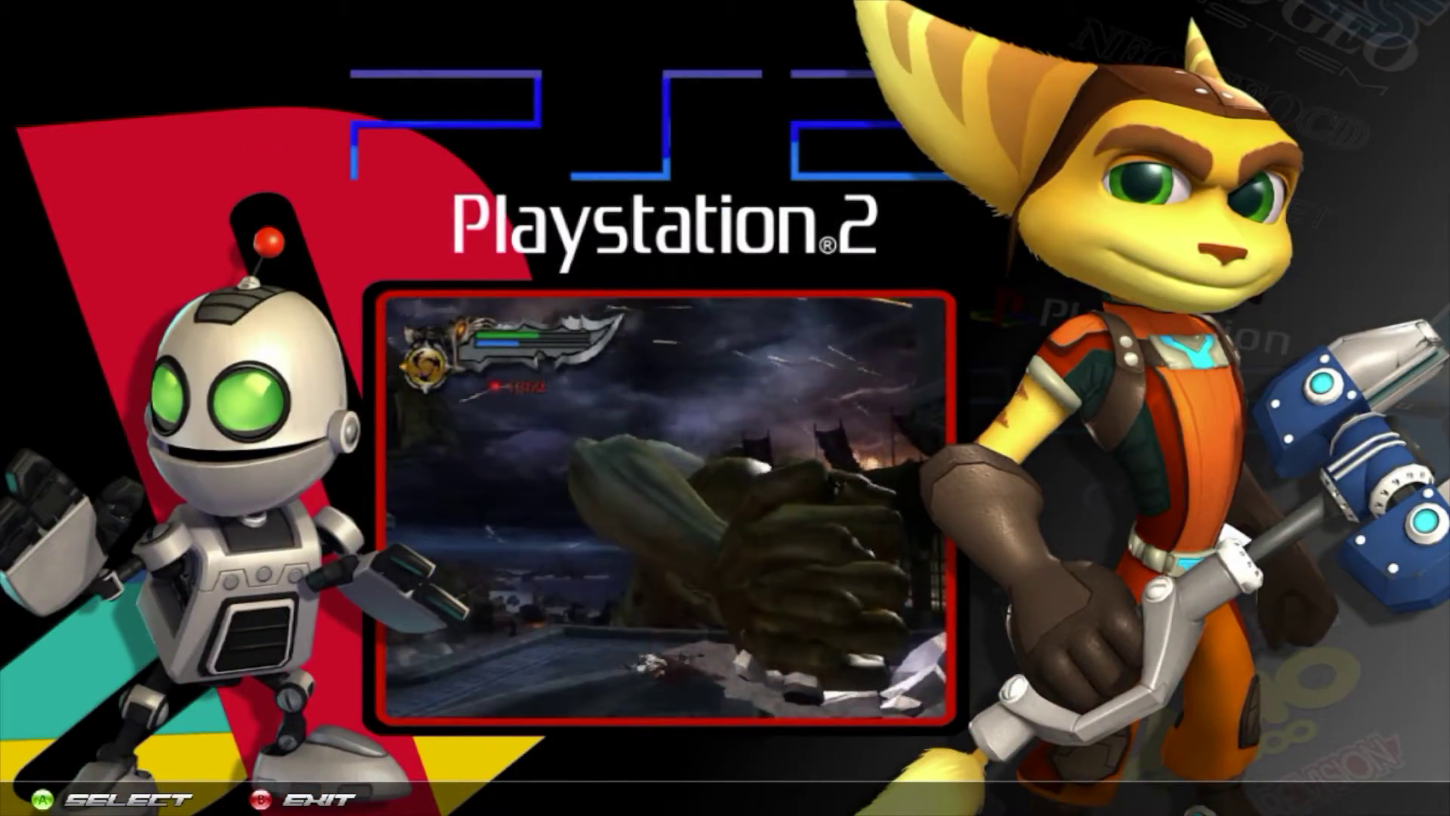
# - Enter the PS2 game wheel and browse from ZooCube through the 007 and Zombie titles
pyautogui.press('Return')
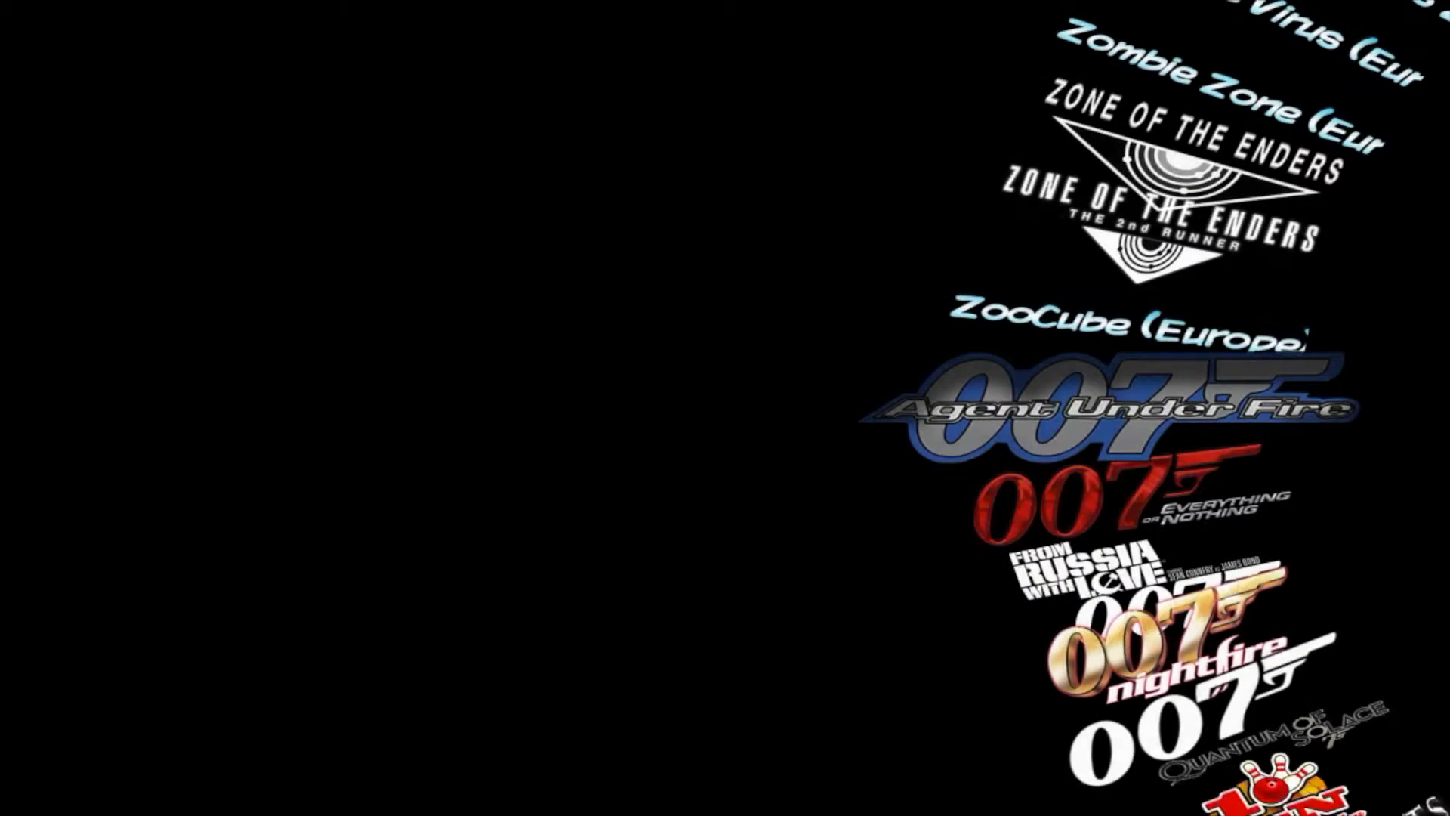
pyautogui.press('Up')
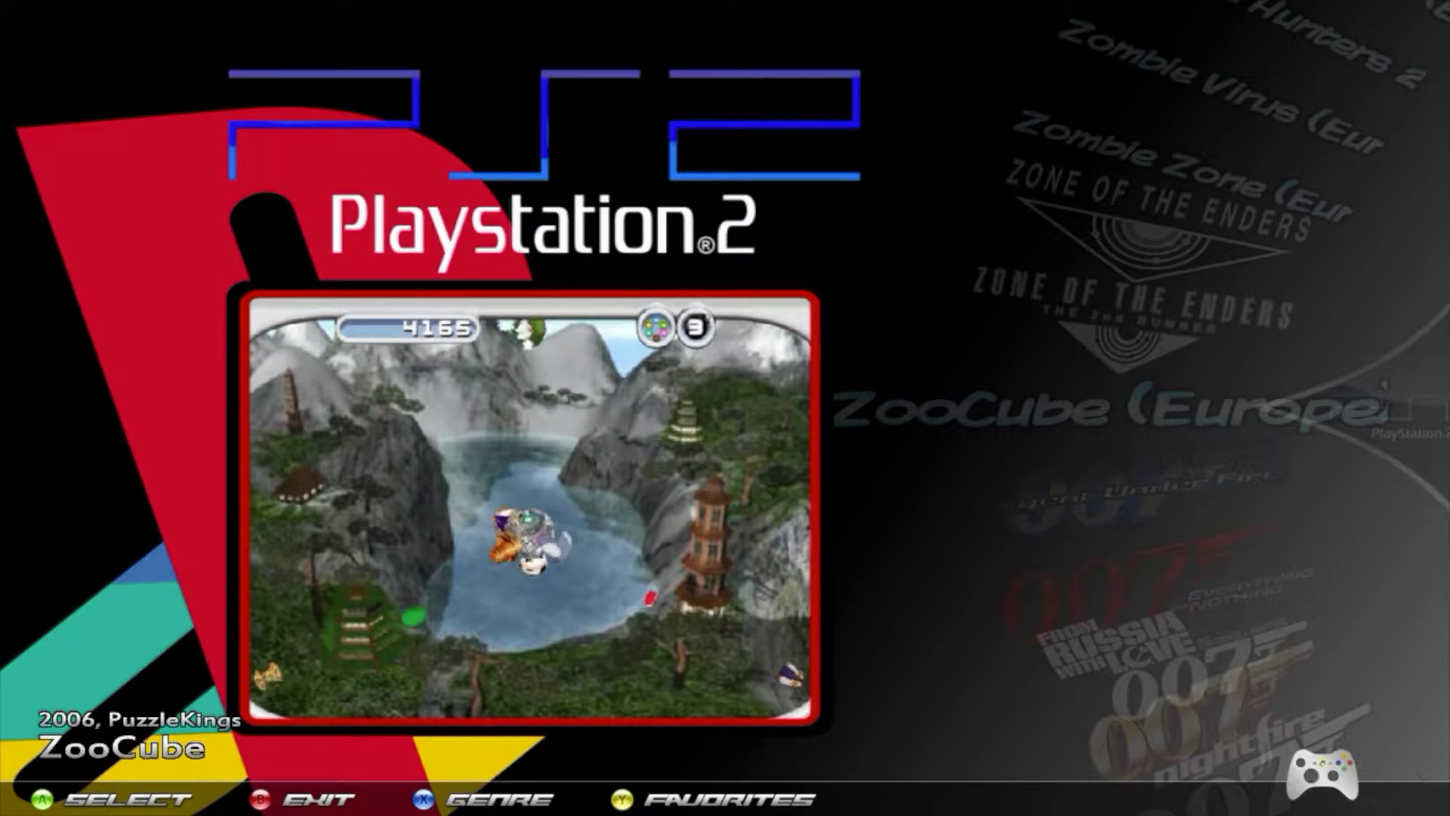
pyautogui.press('Down')
pyautogui.press('Down')
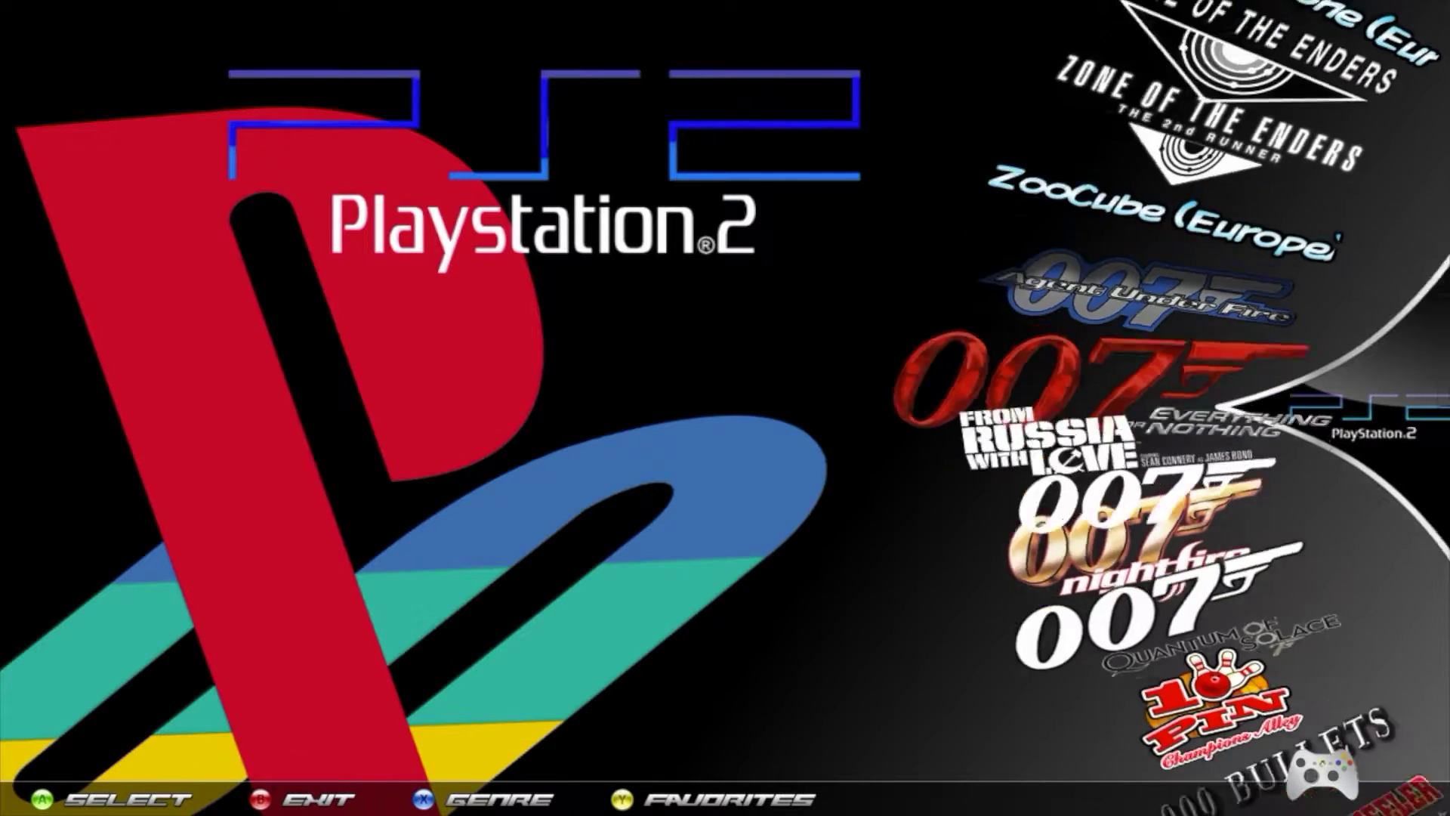
pyautogui.press('Up')
pyautogui.press('Up')
pyautogui.press('Up')
pyautogui.press('Up')
pyautogui.press('Up')
pyautogui.press('Up')
pyautogui.press('Up')
pyautogui.press('Up')
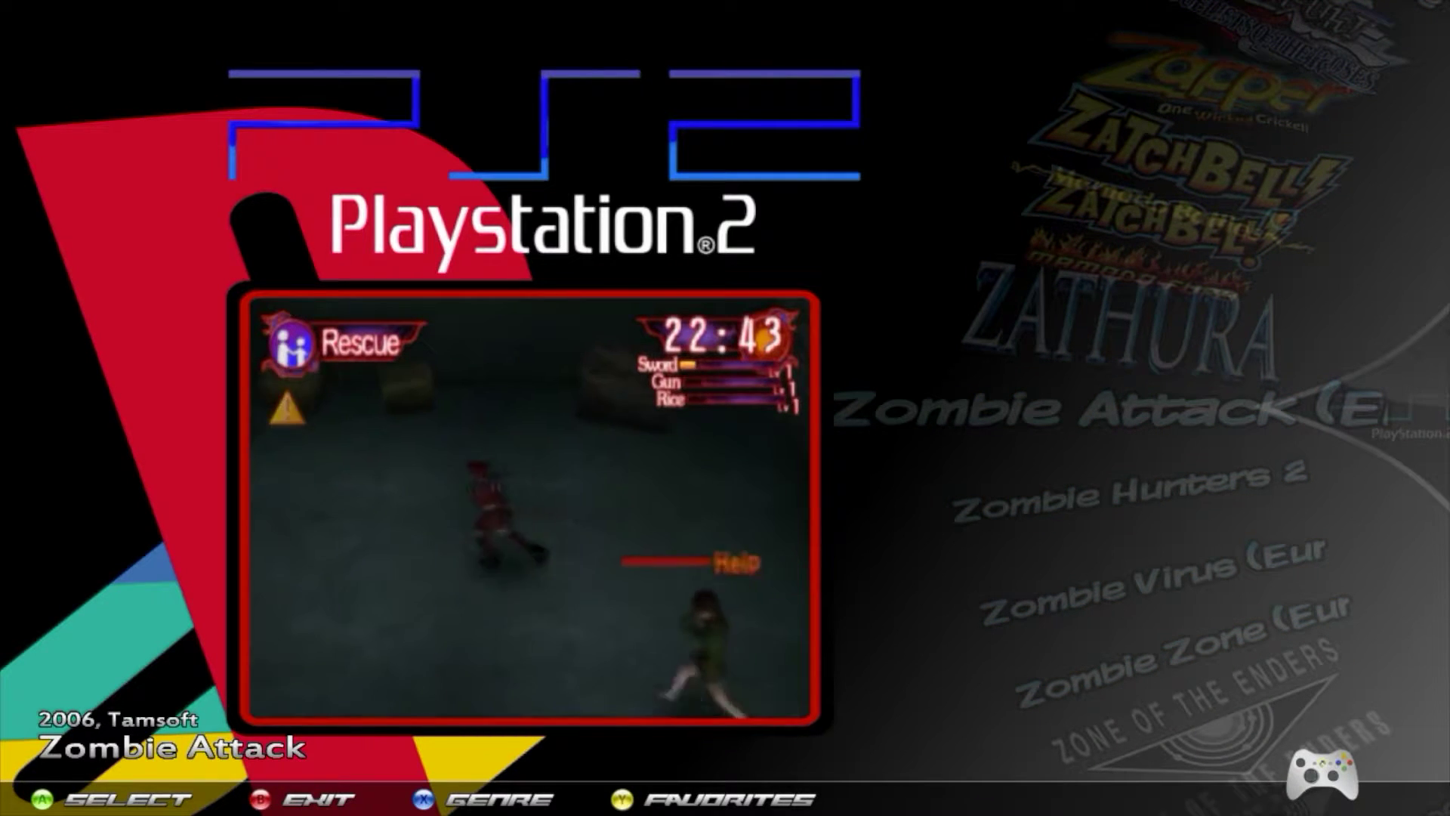
pyautogui.press('Up')
# - Browse past Zombie Hunters 2 and Zombie Zone, then up through Zapper to Xiaolin Showdown
pyautogui.press('Down')
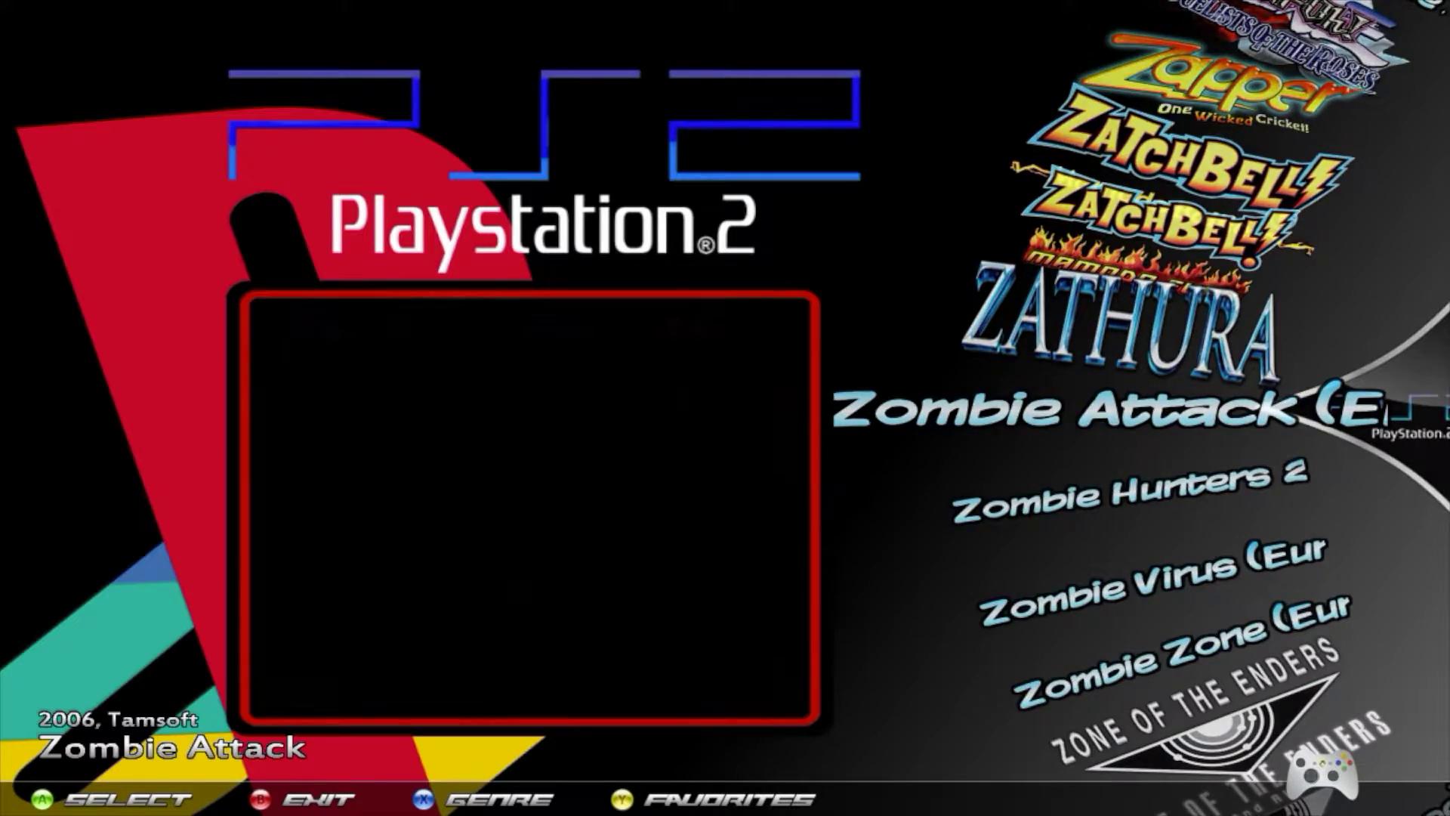
pyautogui.press('Down')
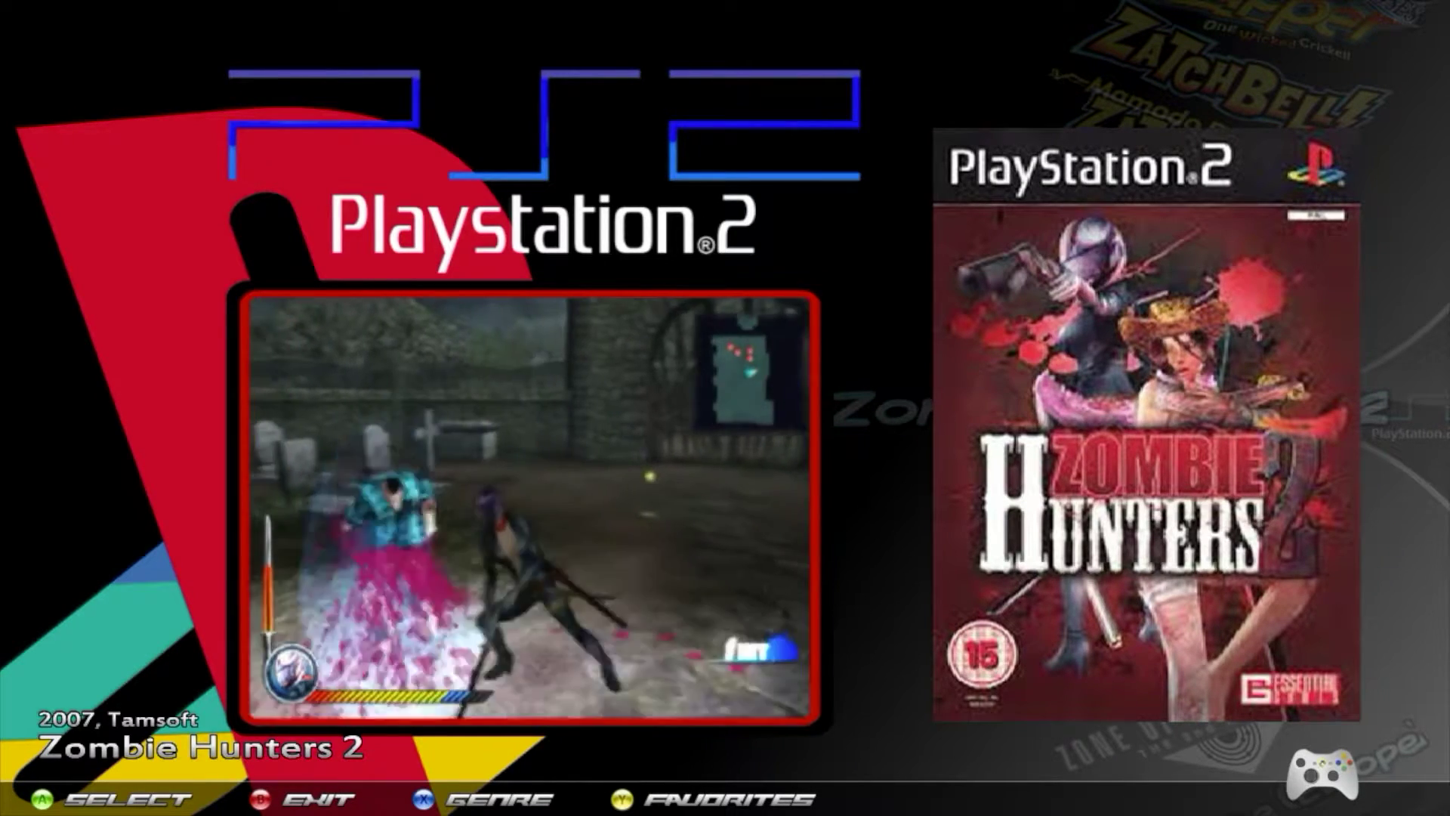
pyautogui.press('Down')
pyautogui.press('Down')
pyautogui.press('Up')
pyautogui.press('Up')
pyautogui.press('Up')
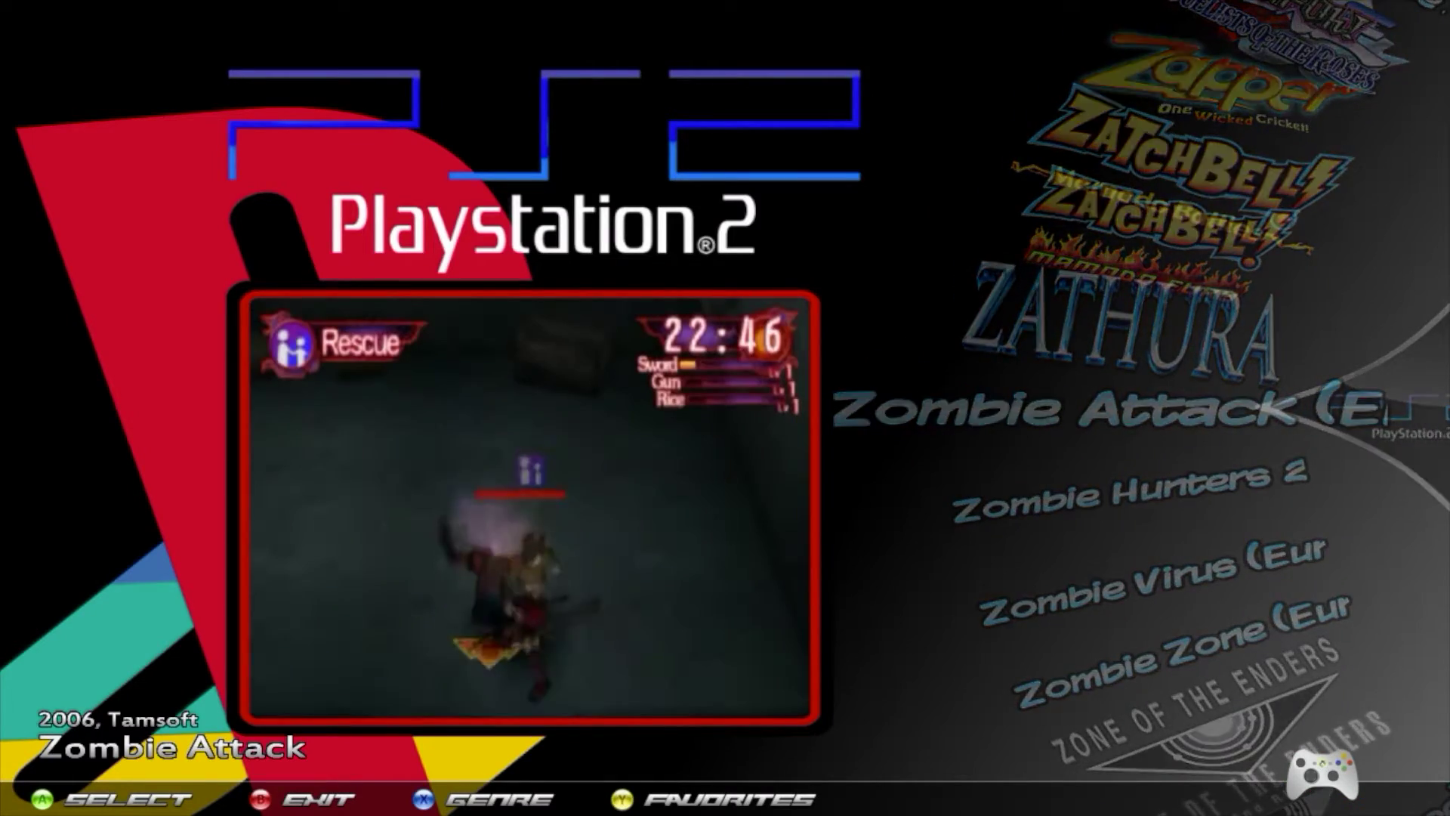
pyautogui.press('Up')
pyautogui.press('Up')
pyautogui.press('Up')
pyautogui.press('Up')
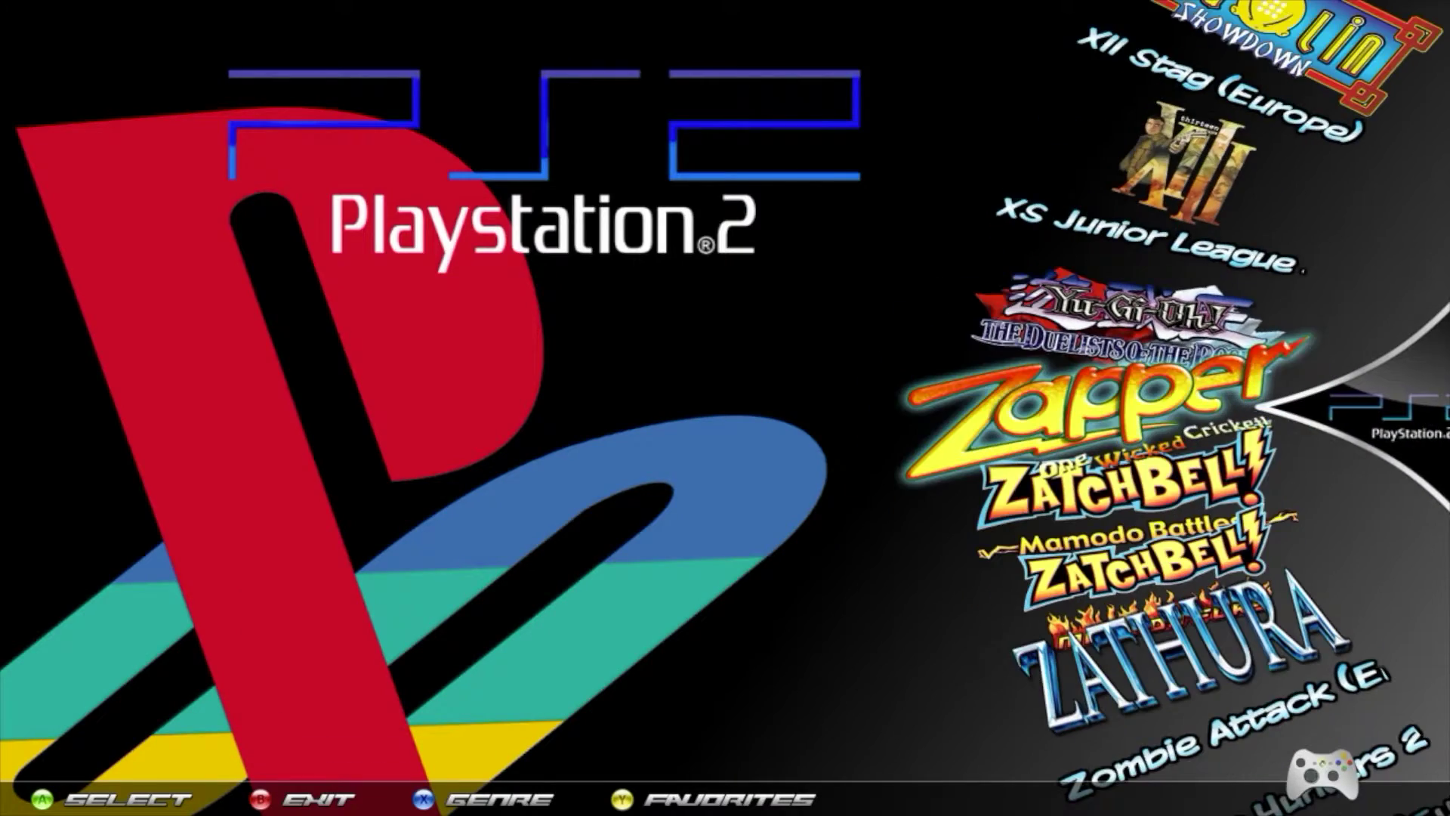
pyautogui.press('Up')
pyautogui.press('Up')
pyautogui.press('Up')
pyautogui.press('Up')
pyautogui.press('Up')
pyautogui.press('Up')
pyautogui.press('Up')
pyautogui.press('Up')
pyautogui.press('Up')
pyautogui.press('Up')
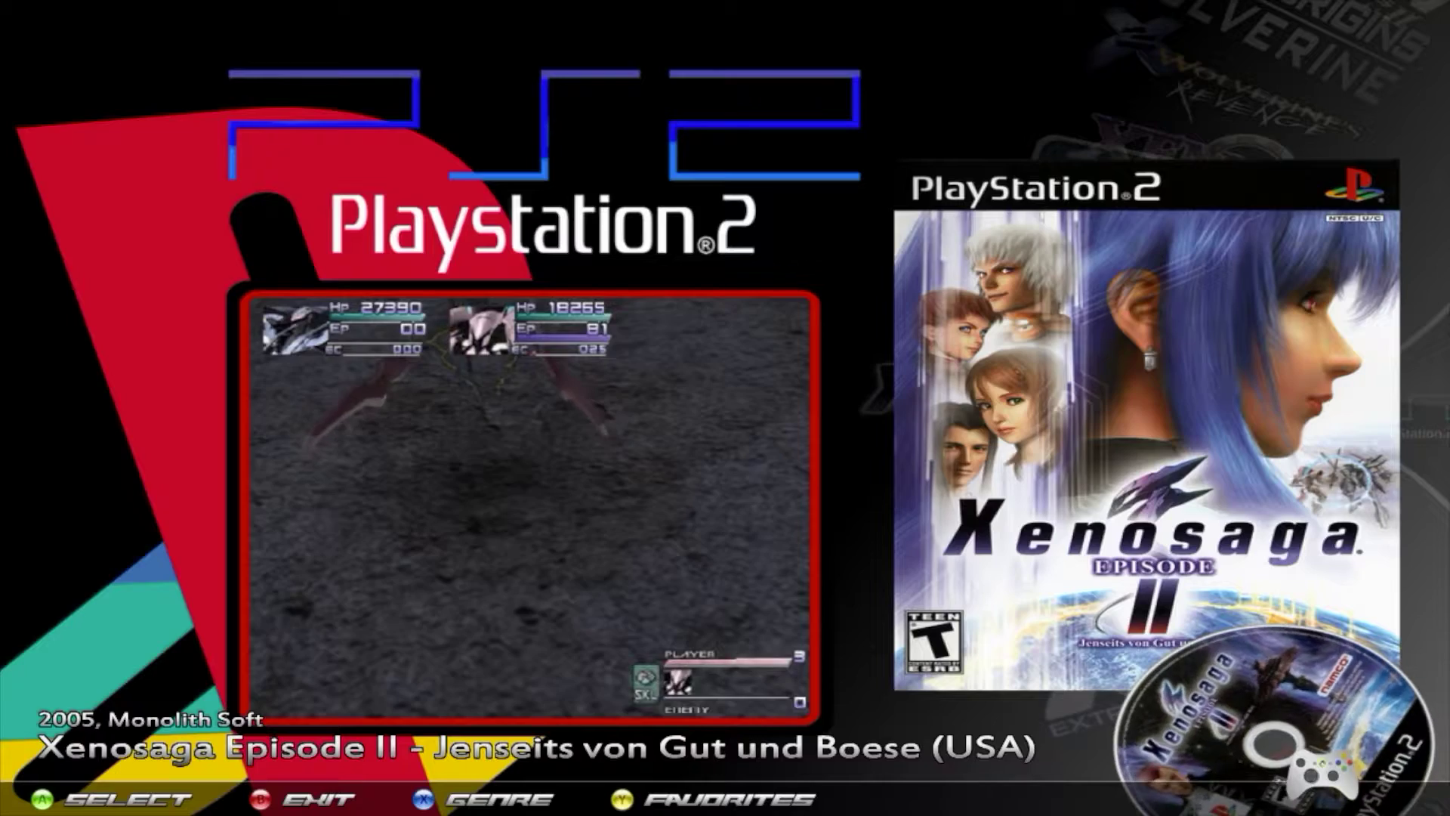
# - Scroll the PS2 wheel down to Zombie Attack, then back up to Xenosaga Episode I - Der Wille zur Macht
pyautogui.press('Down')
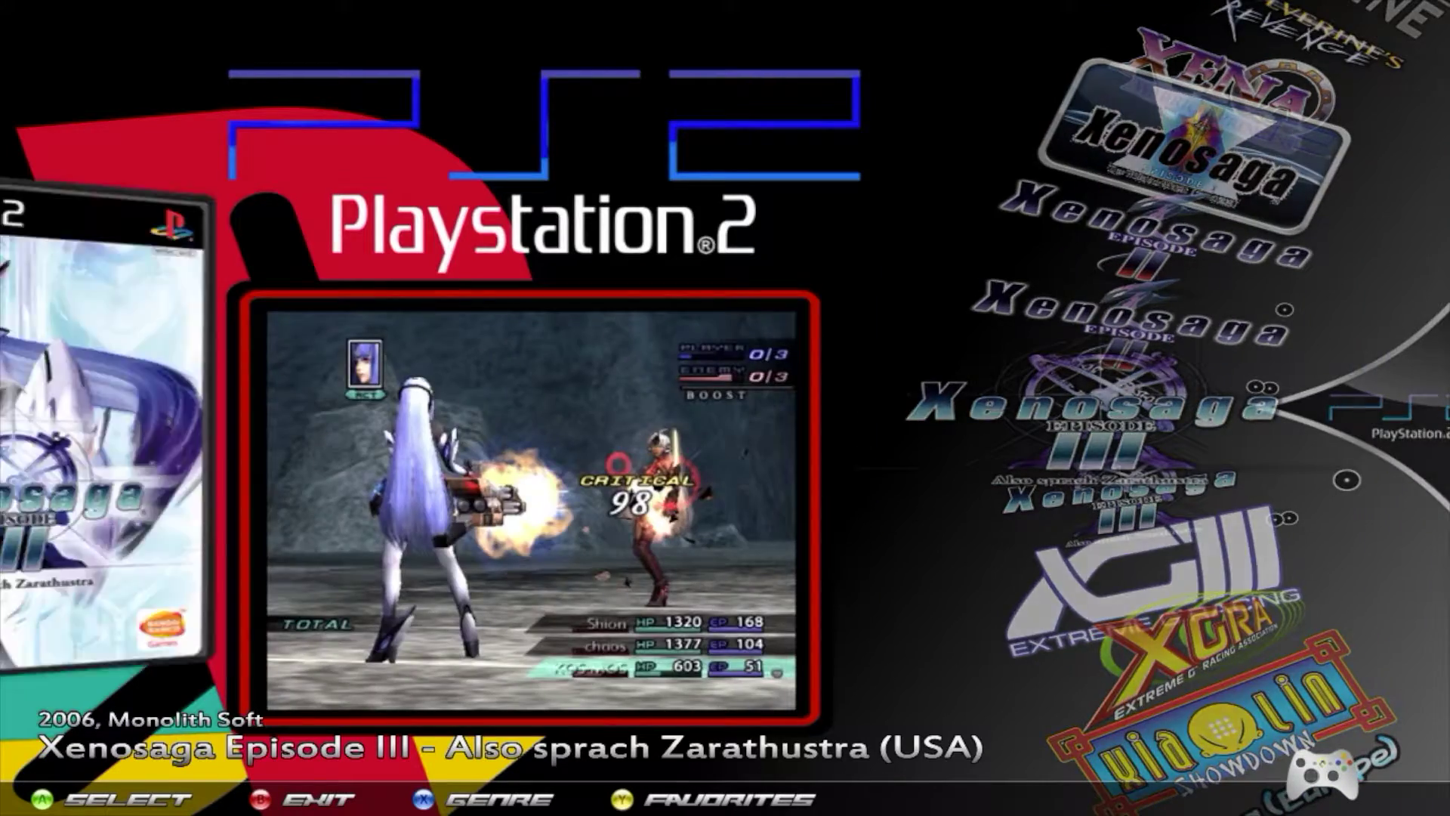
pyautogui.press('Down')
pyautogui.press('Down')
pyautogui.press('Down')
pyautogui.press('Down')
pyautogui.press('Down')
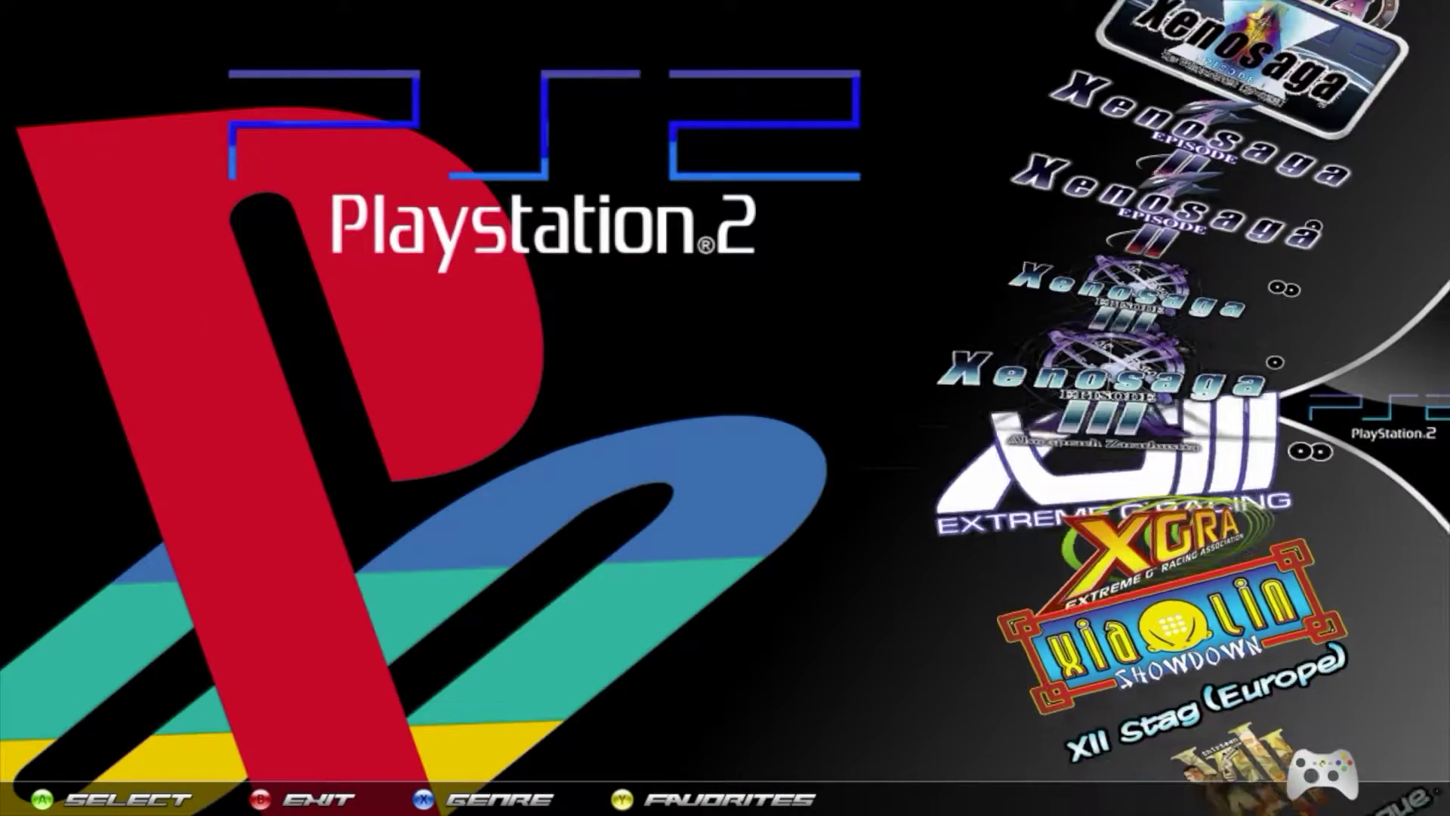
pyautogui.press('Down')
pyautogui.press('Down')
pyautogui.press('Down')
pyautogui.press('Down')
pyautogui.press('Down')
pyautogui.press('Down')
pyautogui.press('Down')
pyautogui.press('Down')
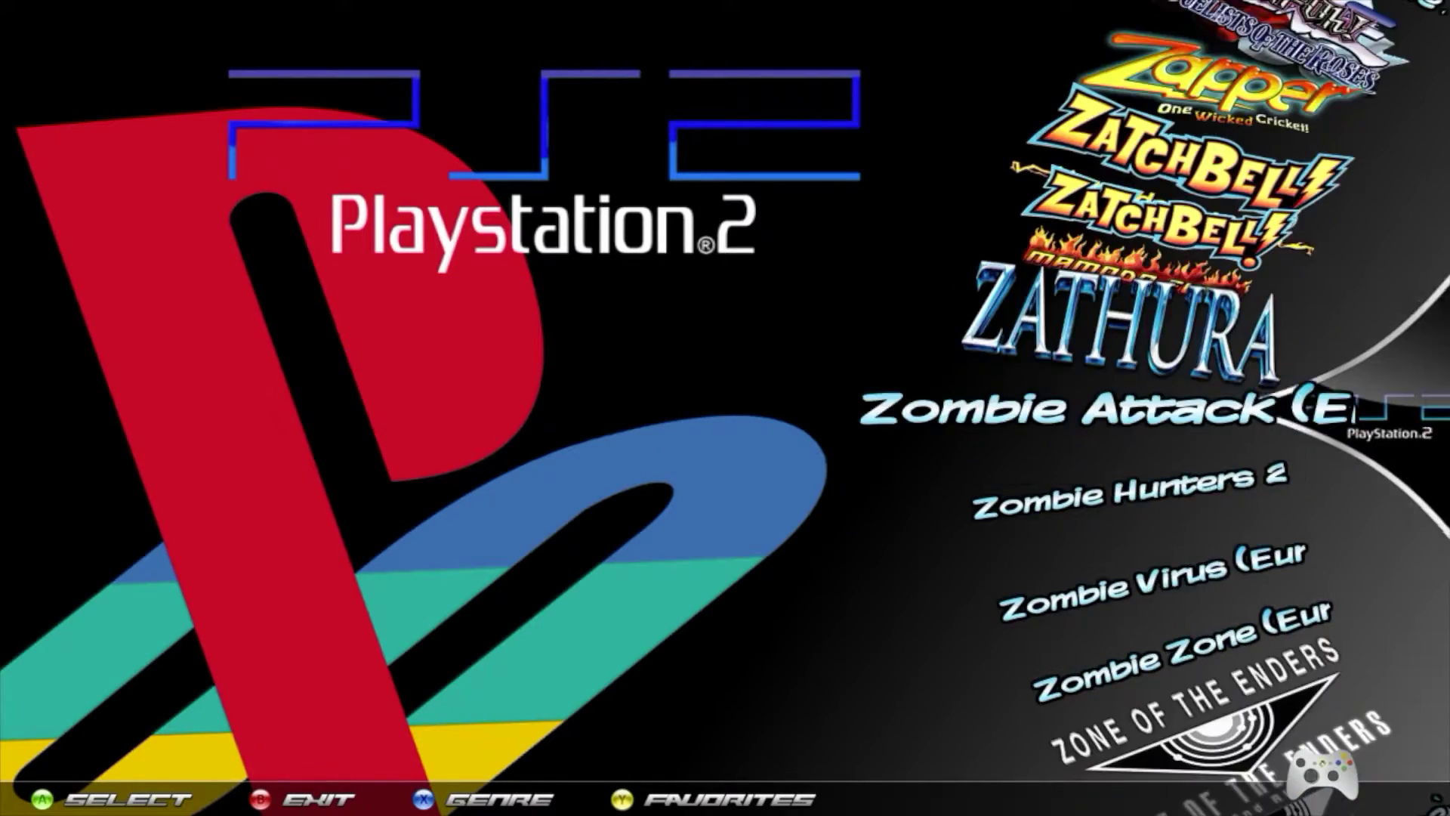
pyautogui.press('Down')
pyautogui.press('Down')
pyautogui.press('Down')
pyautogui.press('Down')
pyautogui.press('Down')
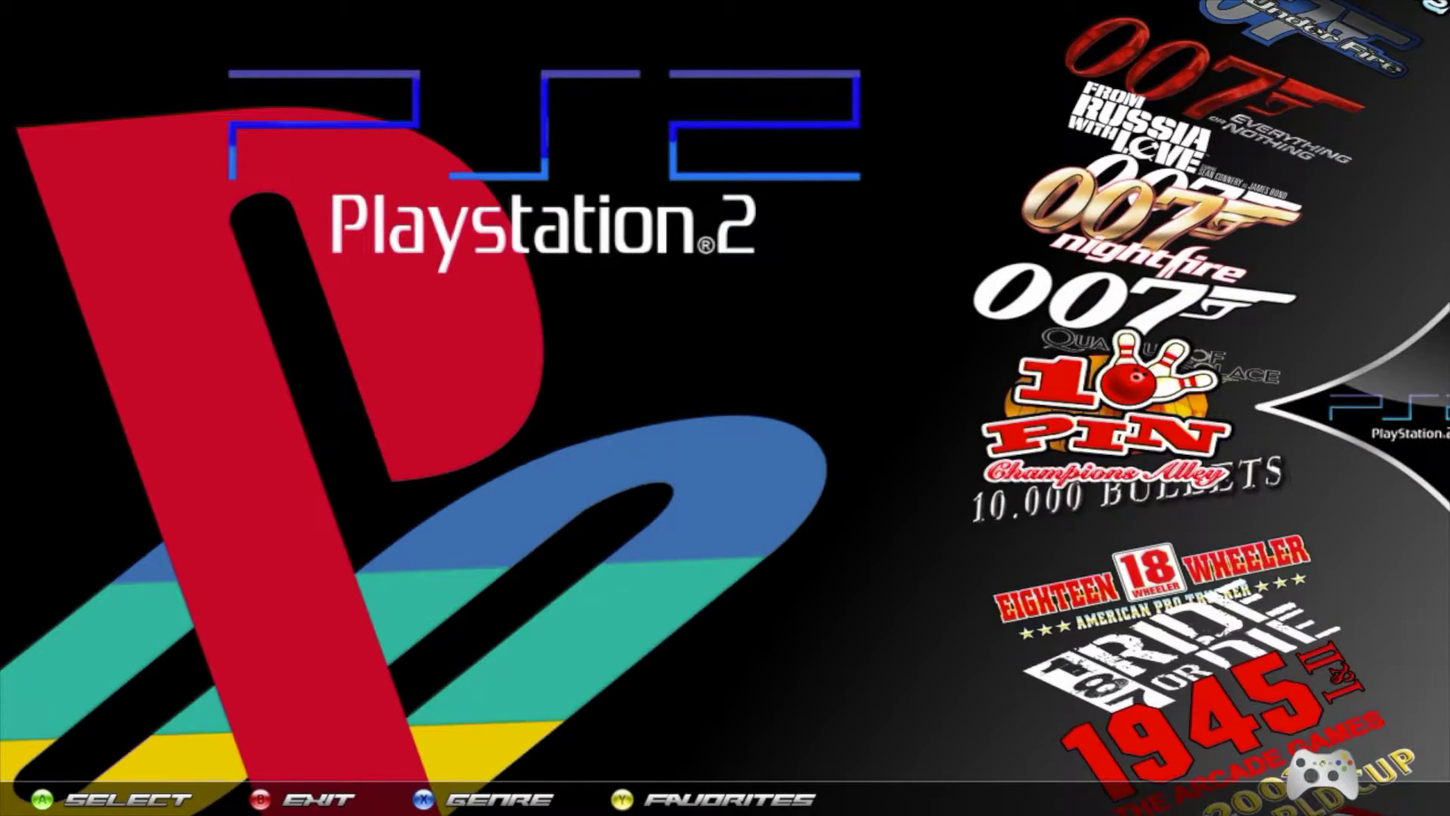
pyautogui.press('Up')
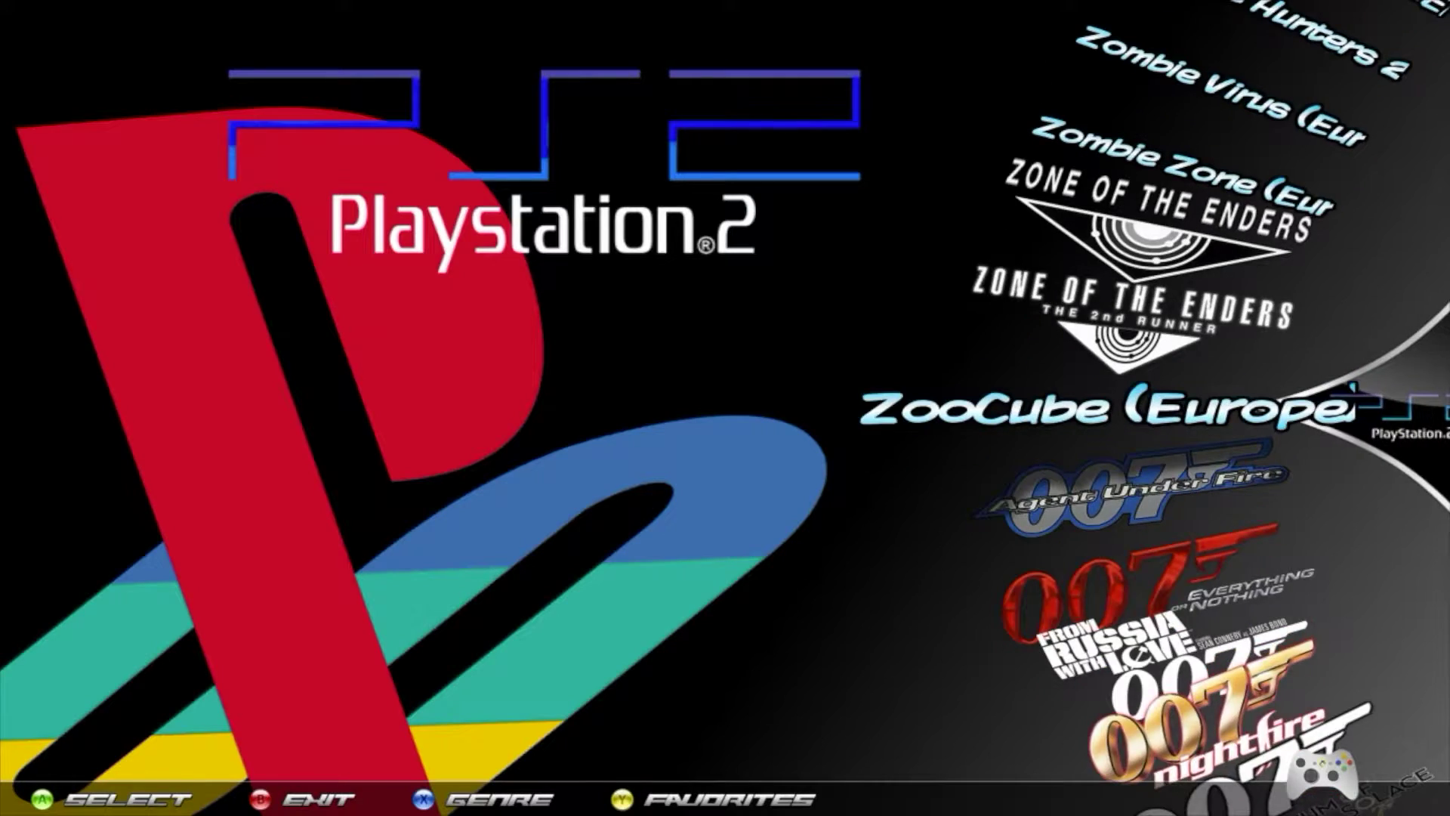
pyautogui.press('Up')
pyautogui.press('Up')
pyautogui.press('Up')
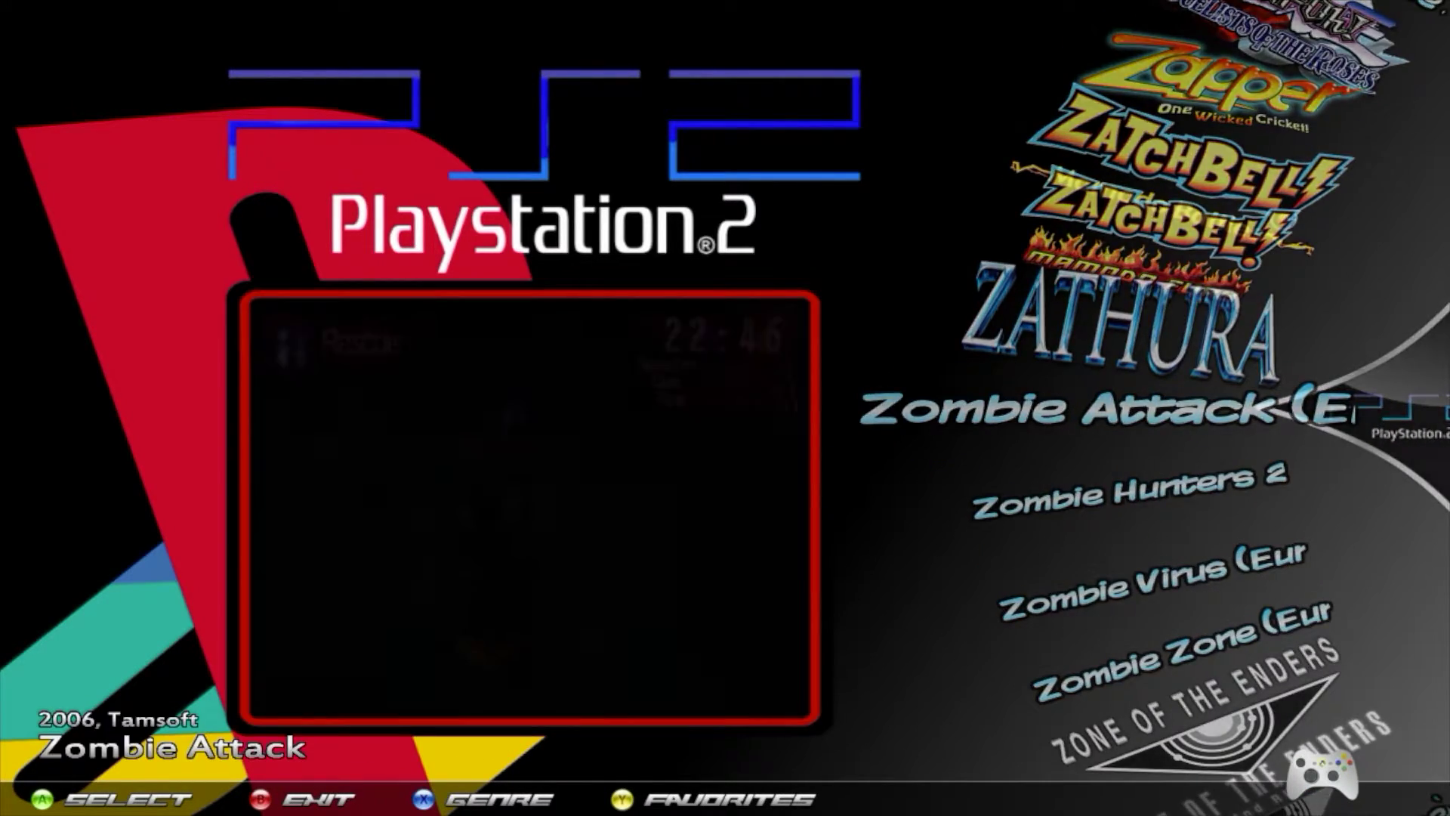
pyautogui.press('Up')
pyautogui.press('Up')
pyautogui.press('Up')
pyautogui.press('Up')
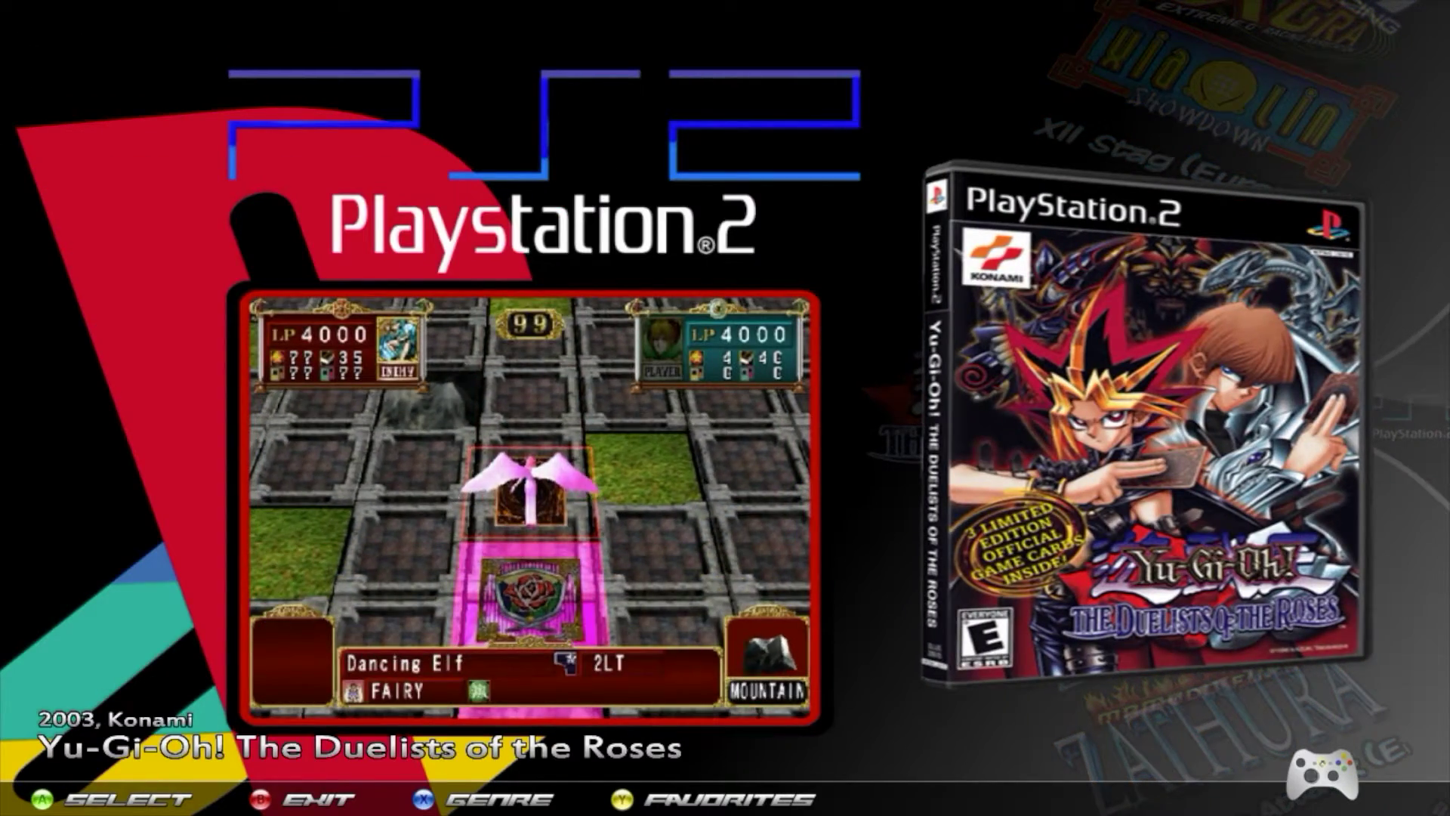
pyautogui.press('Up')
pyautogui.press('Up')
pyautogui.press('Up')
pyautogui.press('Up')
pyautogui.press('Up')
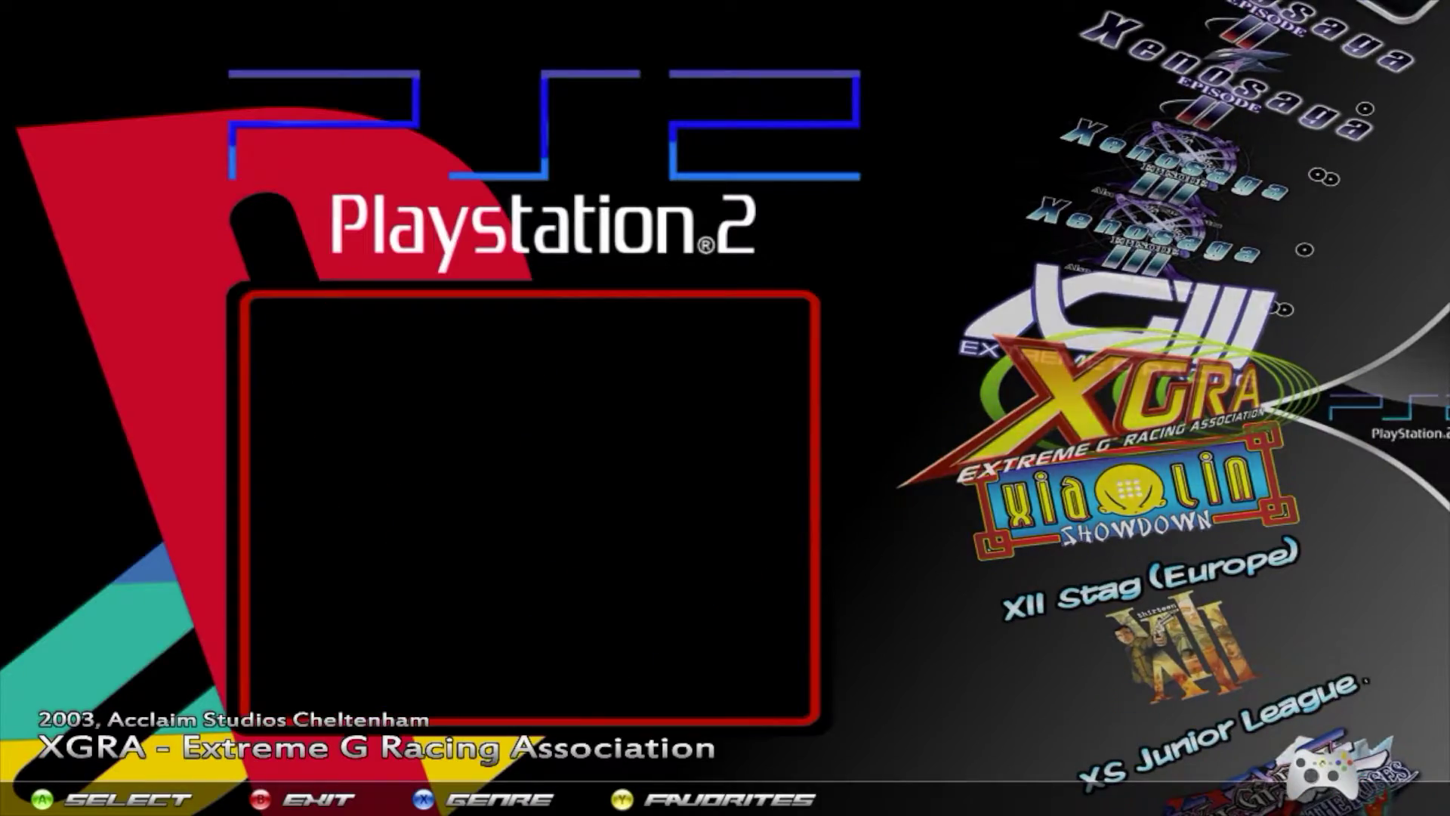
pyautogui.press('Up')
pyautogui.press('Up')
pyautogui.press('Up')
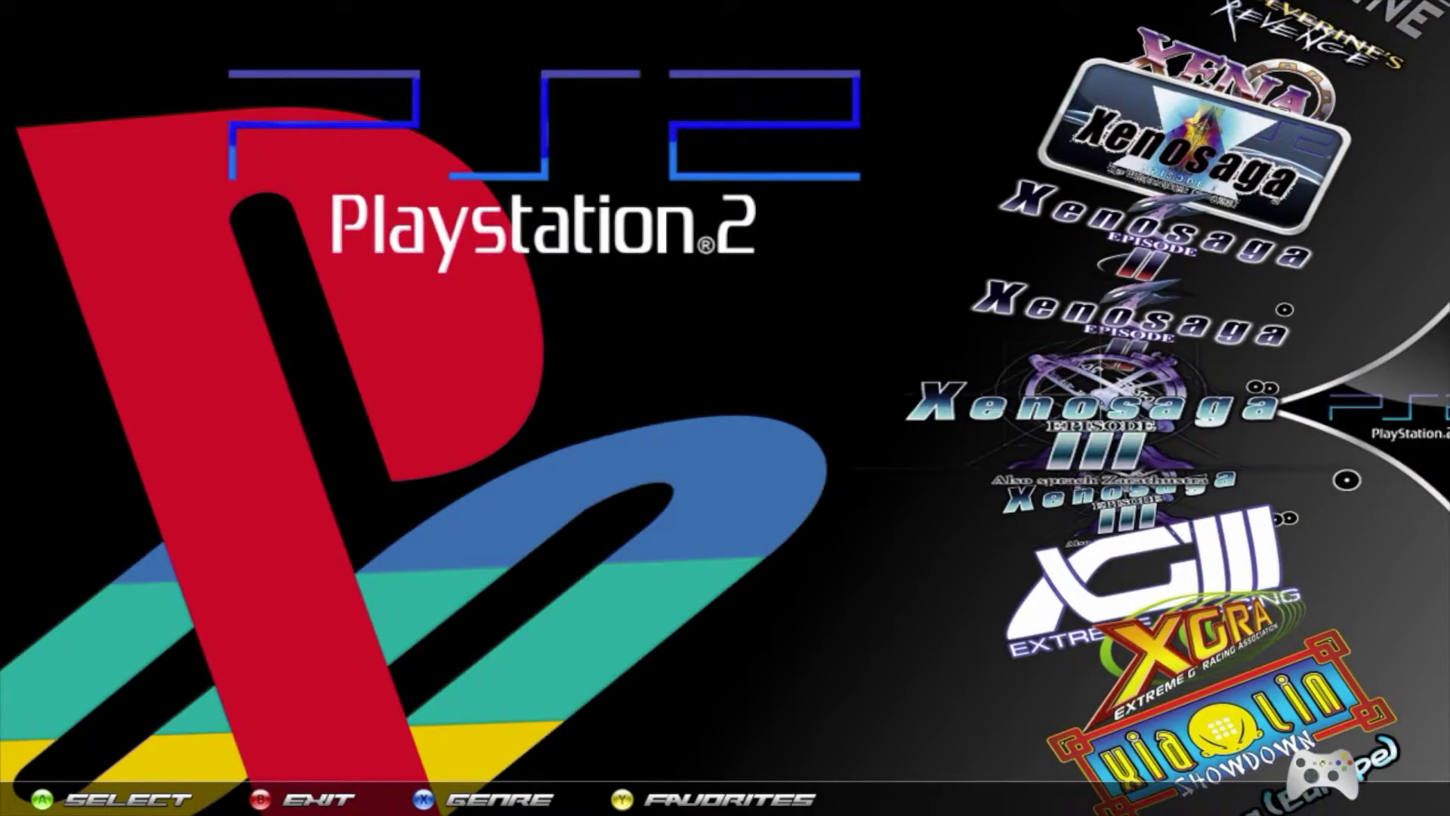
pyautogui.press('Up')
pyautogui.press('Up')
pyautogui.press('Up')
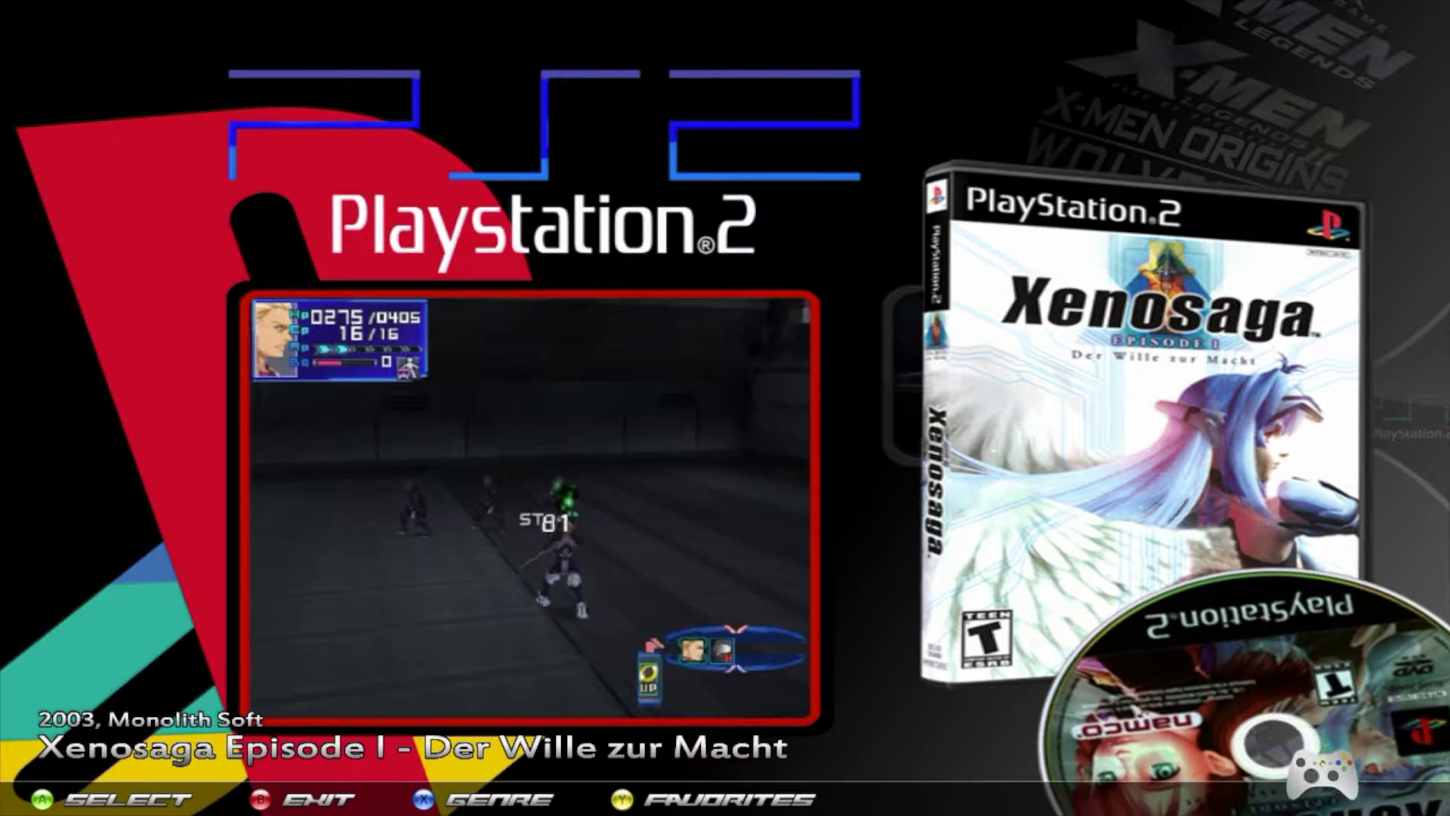
# - Back out of the PS2 list and scroll the system wheel to Toolkit
pyautogui.press('Escape')
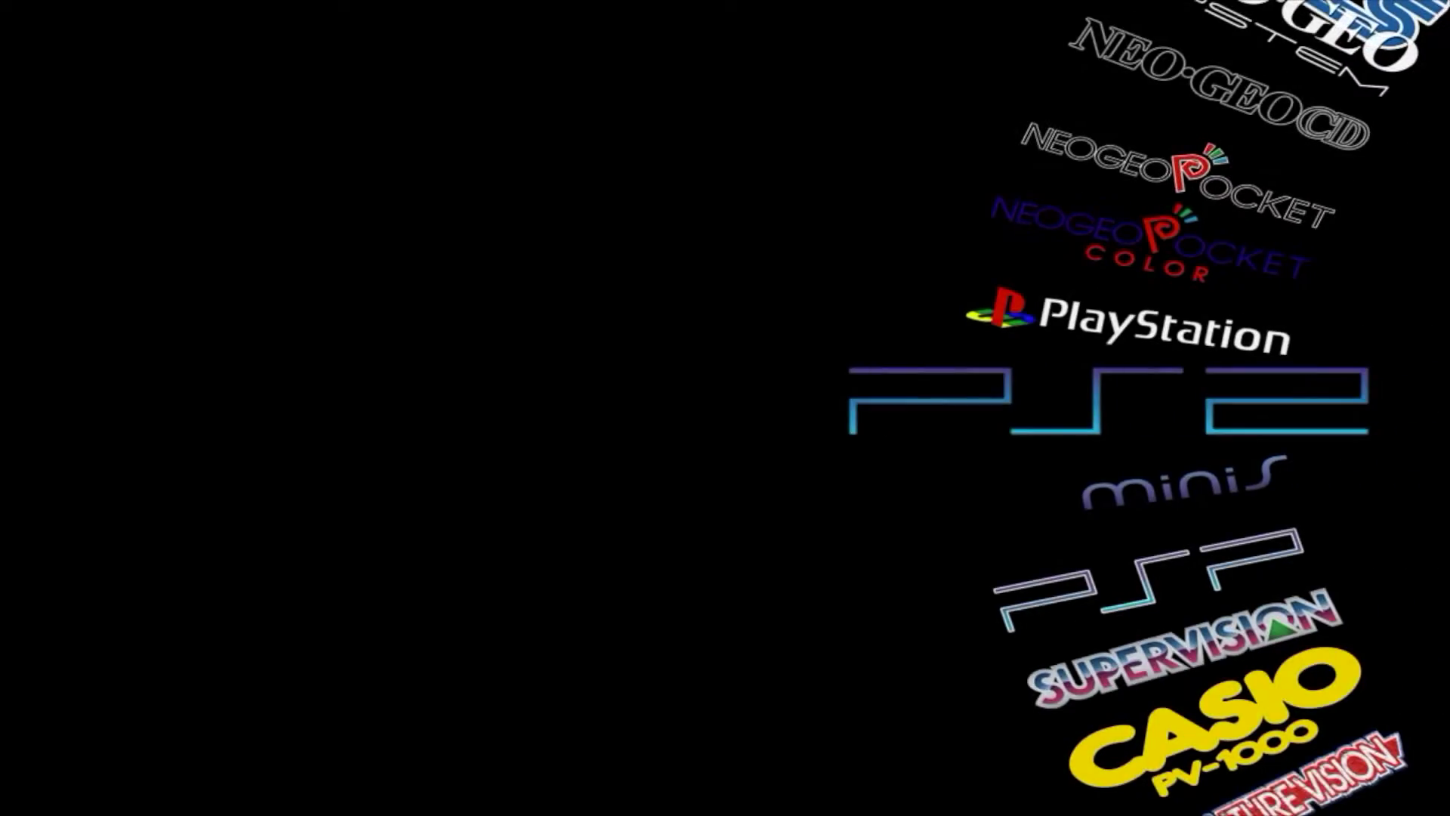
pyautogui.press('Up')
pyautogui.press('Up')
pyautogui.press('Up')
pyautogui.press('Up')
pyautogui.press('Up')
pyautogui.press('Up')
pyautogui.press('Up')
pyautogui.press('Up')
pyautogui.press('Up')
pyautogui.press('Up')
pyautogui.press('Up')
pyautogui.press('Up')
pyautogui.press('Up')
pyautogui.press('Up')
pyautogui.press('Up')
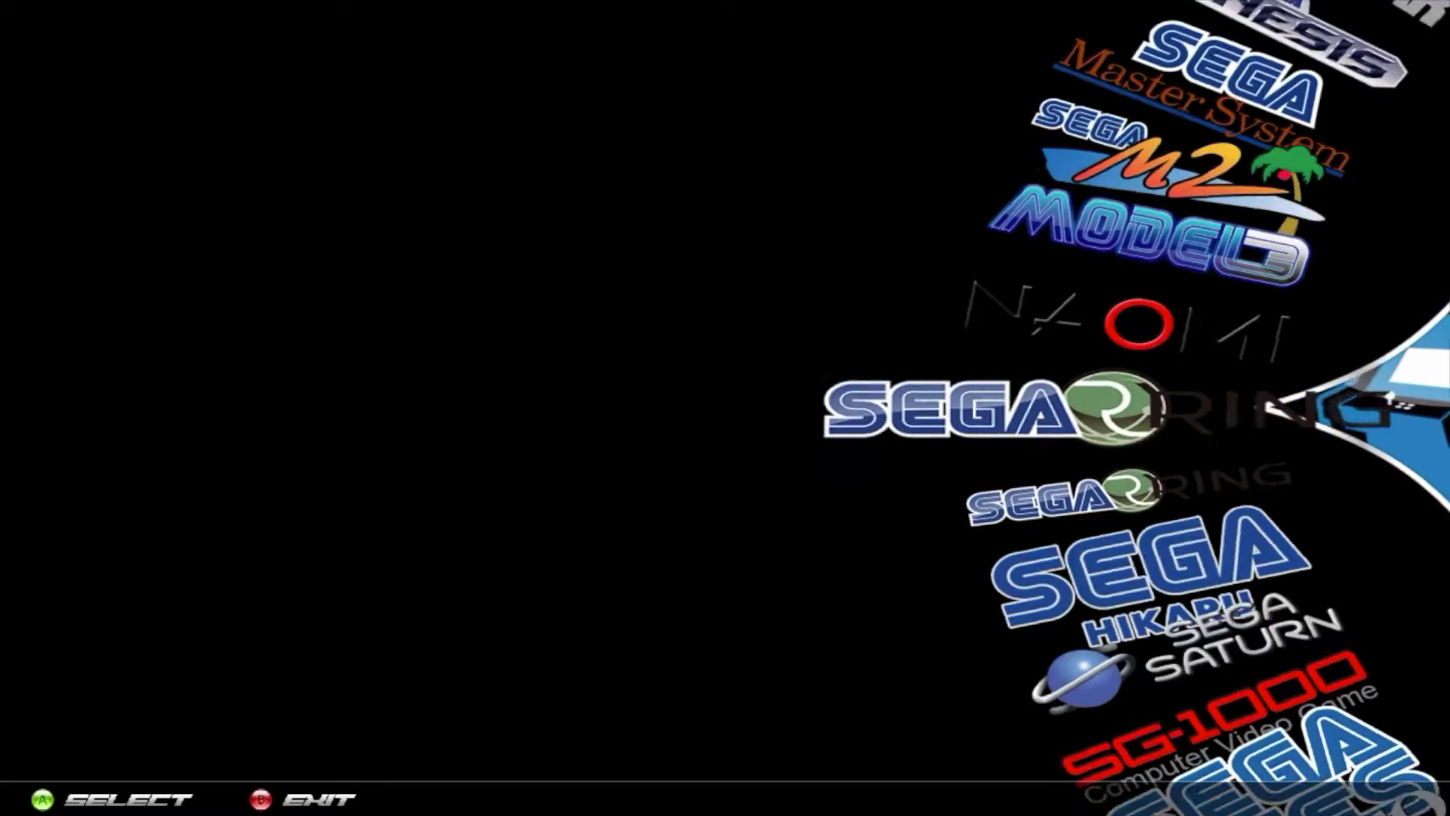
pyautogui.press('Up')
pyautogui.press('Up')
pyautogui.press('Up')
pyautogui.press('Up')
pyautogui.press('Up')
pyautogui.press('Up')
pyautogui.press('Up')
pyautogui.press('Up')
pyautogui.press('Up')
pyautogui.press('Up')
pyautogui.press('Up')
pyautogui.press('Up')
pyautogui.press('Up')
pyautogui.press('Up')
pyautogui.press('Up')
pyautogui.press('Up')
pyautogui.press('Up')
pyautogui.press('Up')
pyautogui.press('Up')
pyautogui.press('Up')
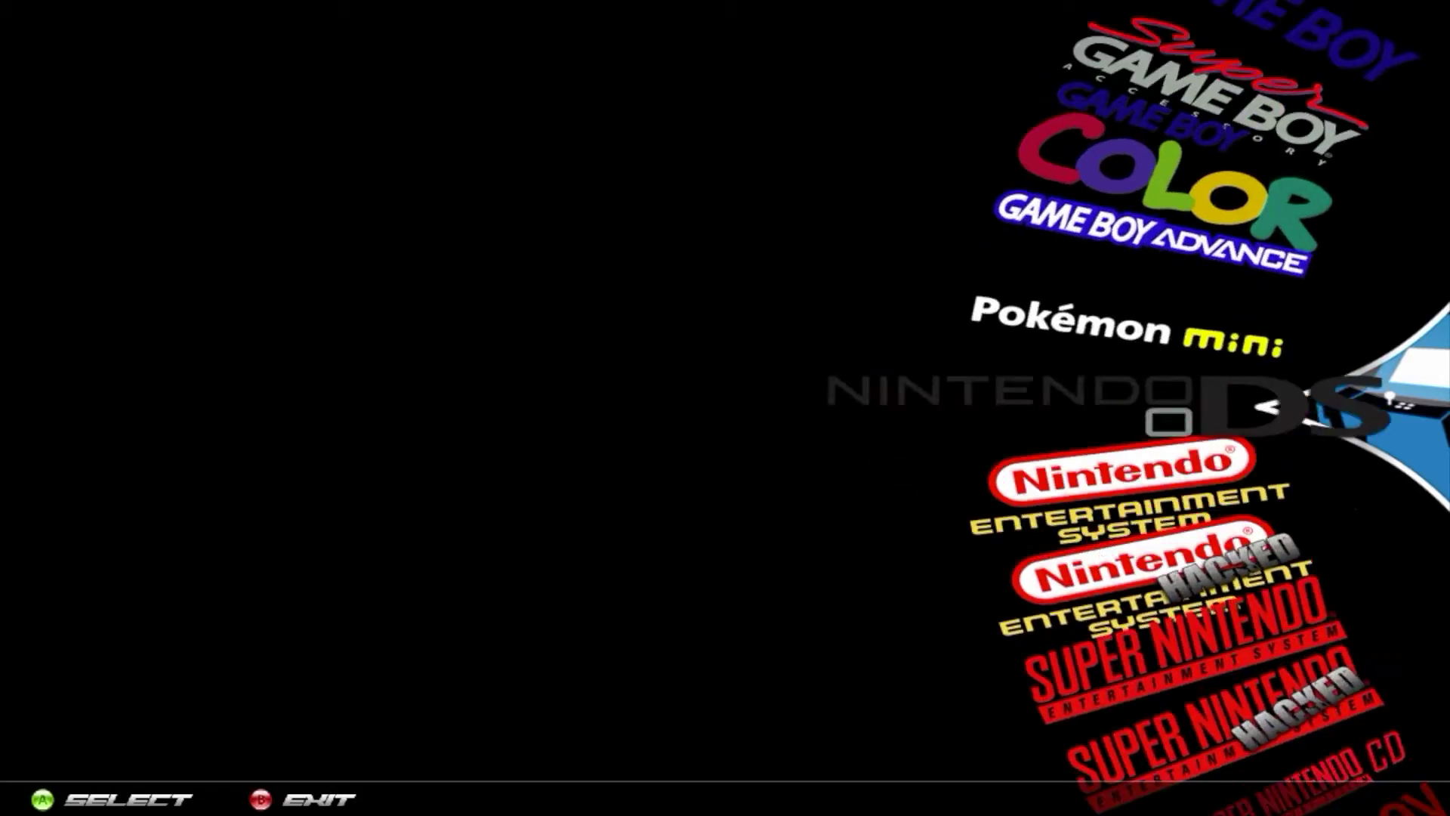
pyautogui.press('Up')
pyautogui.press('Up')
pyautogui.press('Up')
pyautogui.press('Up')
pyautogui.press('Up')
pyautogui.press('Up')
pyautogui.press('Up')
pyautogui.press('Up')
pyautogui.press('Up')
pyautogui.press('Up')
pyautogui.press('Up')
pyautogui.press('Up')
pyautogui.press('Up')
pyautogui.press('Up')
pyautogui.press('Up')
pyautogui.press('Up')
pyautogui.press('Up')
pyautogui.press('Up')
pyautogui.press('Up')
pyautogui.press('Up')
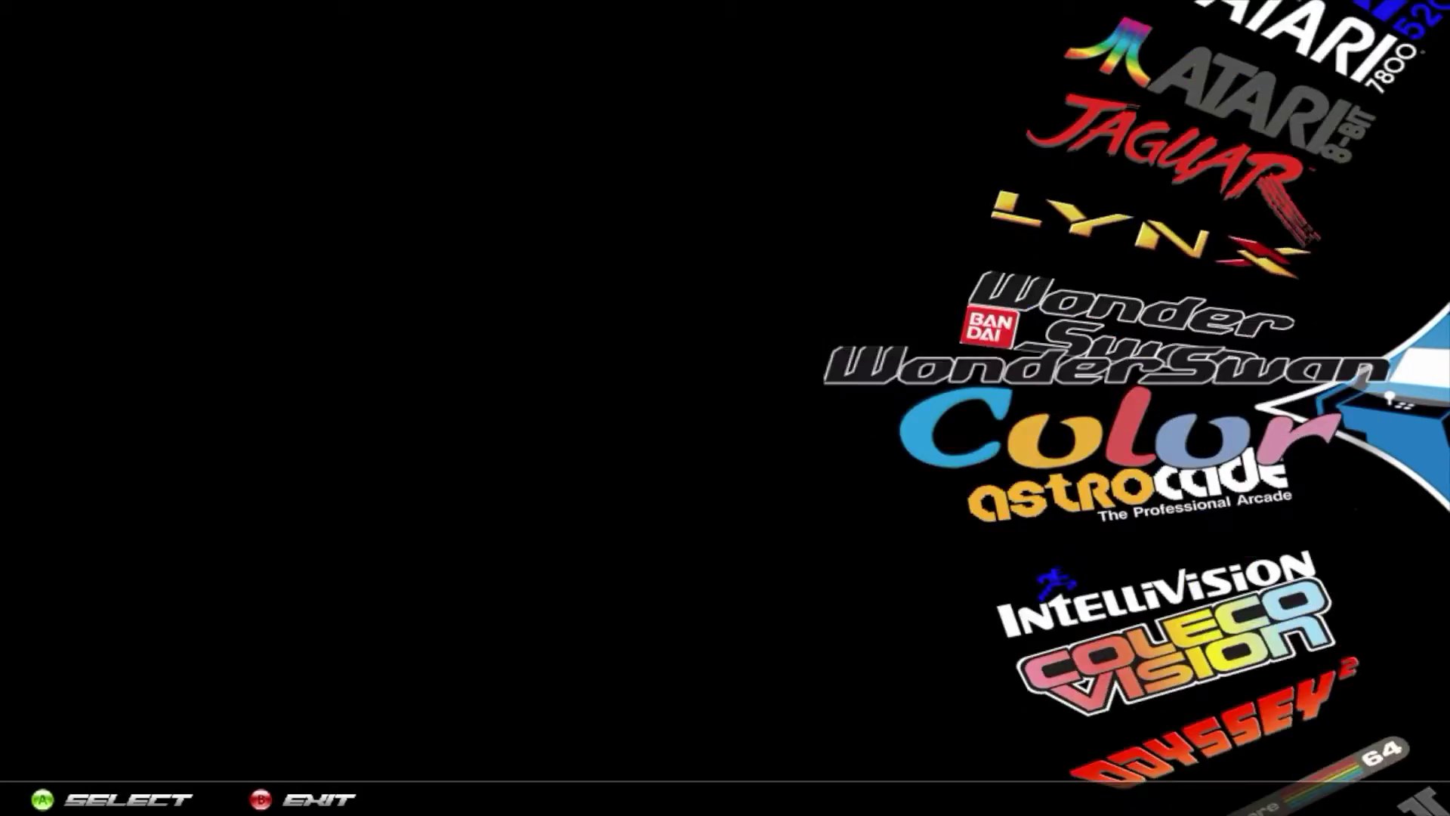
pyautogui.press('Up')
pyautogui.press('Up')
pyautogui.press('Up')
pyautogui.press('Up')
pyautogui.press('Up')
pyautogui.press('Up')
pyautogui.press('Up')
pyautogui.press('Up')
pyautogui.press('Up')
pyautogui.press('Up')
pyautogui.press('Up')
pyautogui.press('Up')
pyautogui.press('Up')
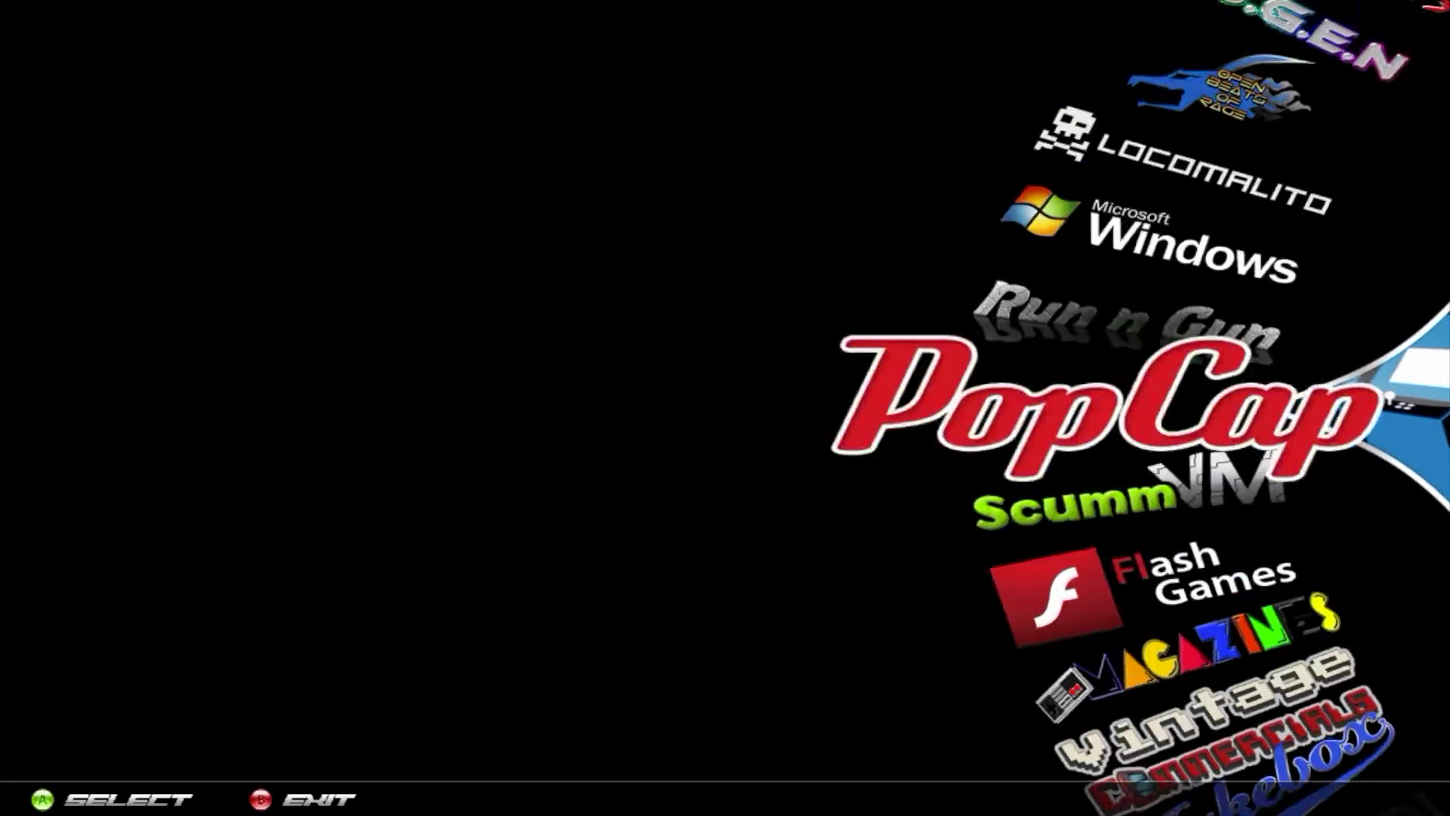
pyautogui.press('Up')
pyautogui.press('Up')
pyautogui.press('Up')
pyautogui.press('Up')
pyautogui.press('Up')
pyautogui.press('Up')
pyautogui.press('Up')
pyautogui.press('Up')
pyautogui.press('Up')
pyautogui.press('Up')
pyautogui.press('Up')
pyautogui.press('Up')
pyautogui.press('Up')
pyautogui.press('Up')
pyautogui.press('Up')
pyautogui.press('Up')
pyautogui.press('Up')
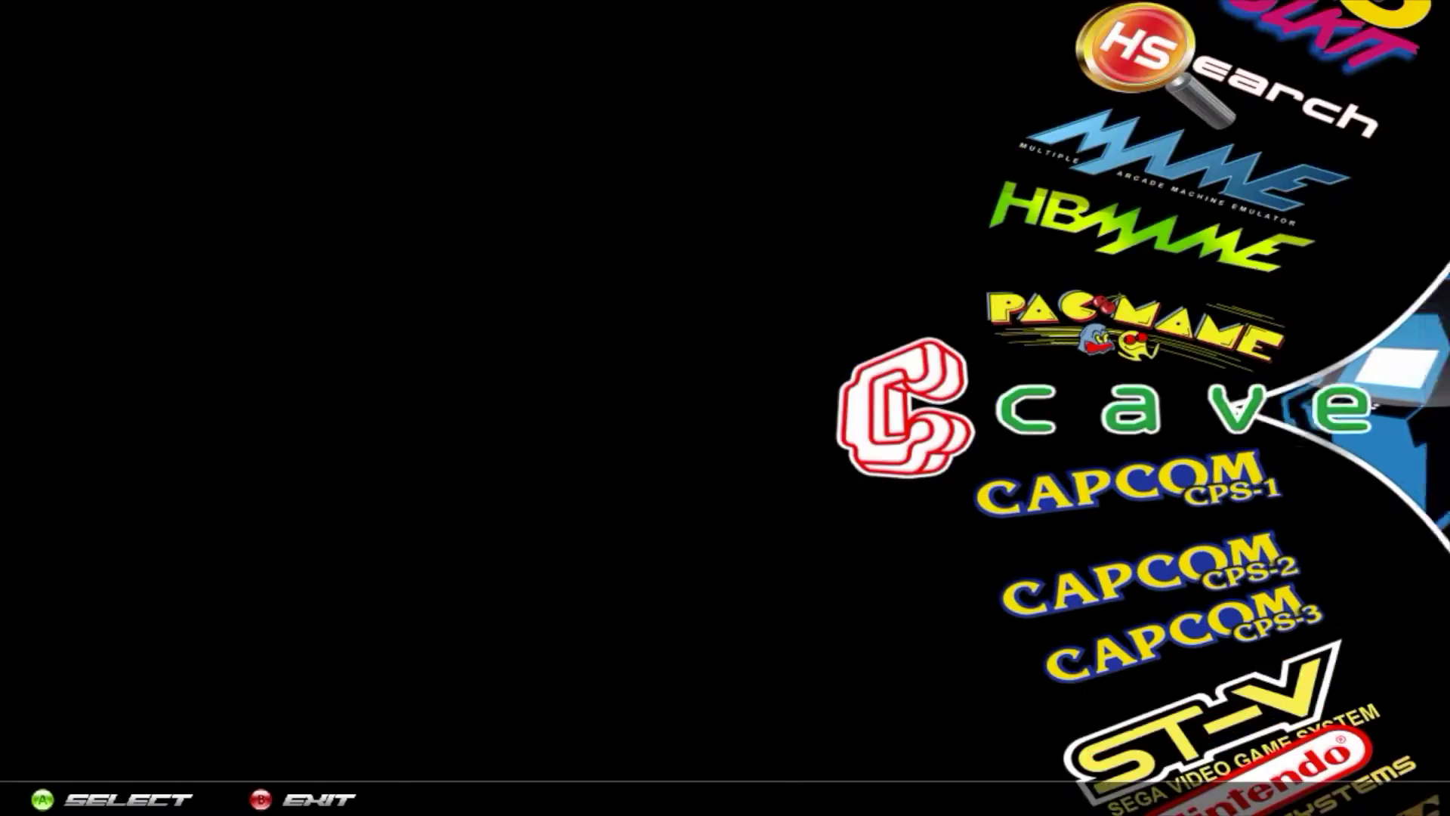
# - Enter Toolkit and choose Exit To Windows to quit HyperSpin
pyautogui.press('Return')
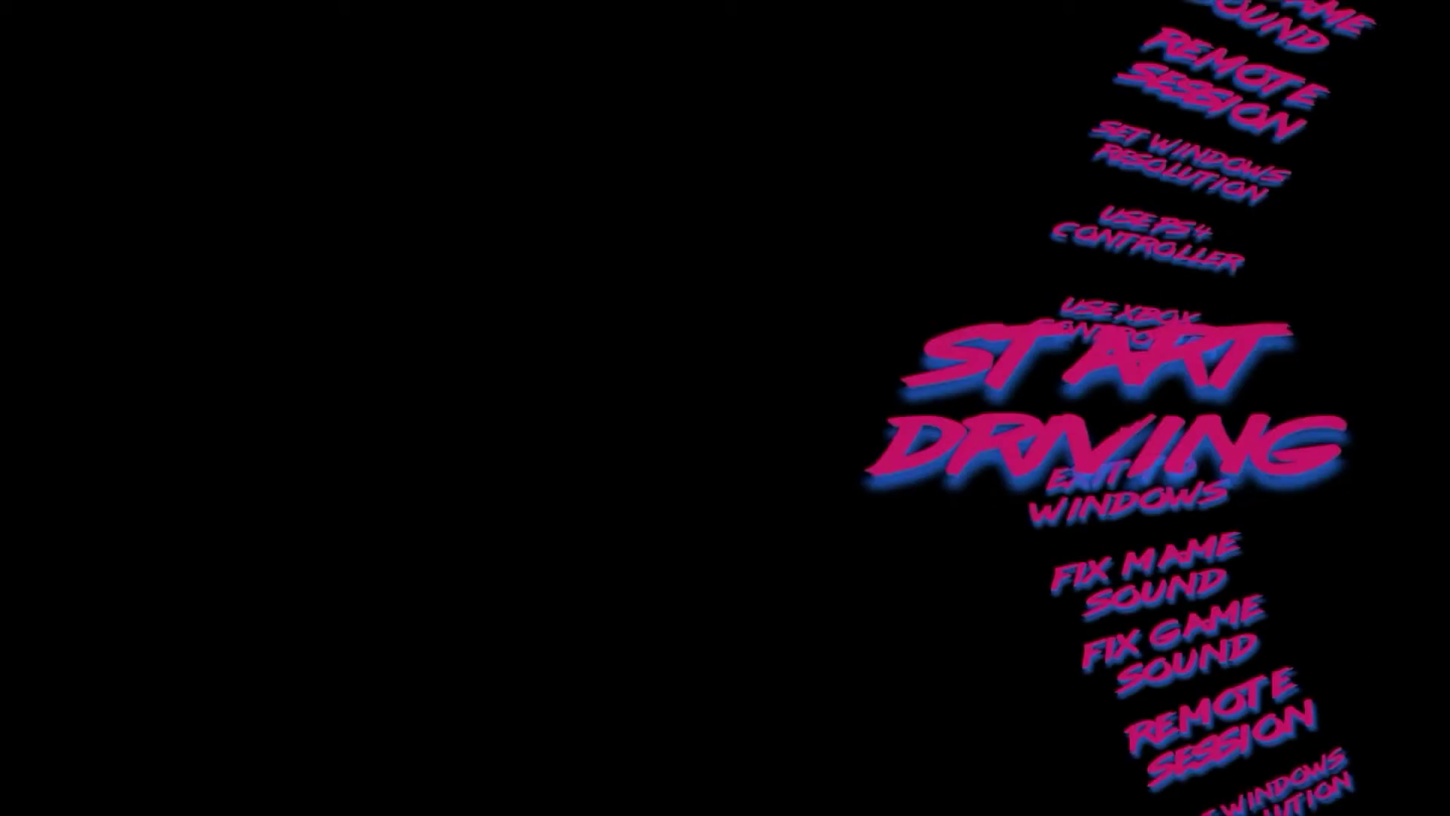
pyautogui.press('Down')
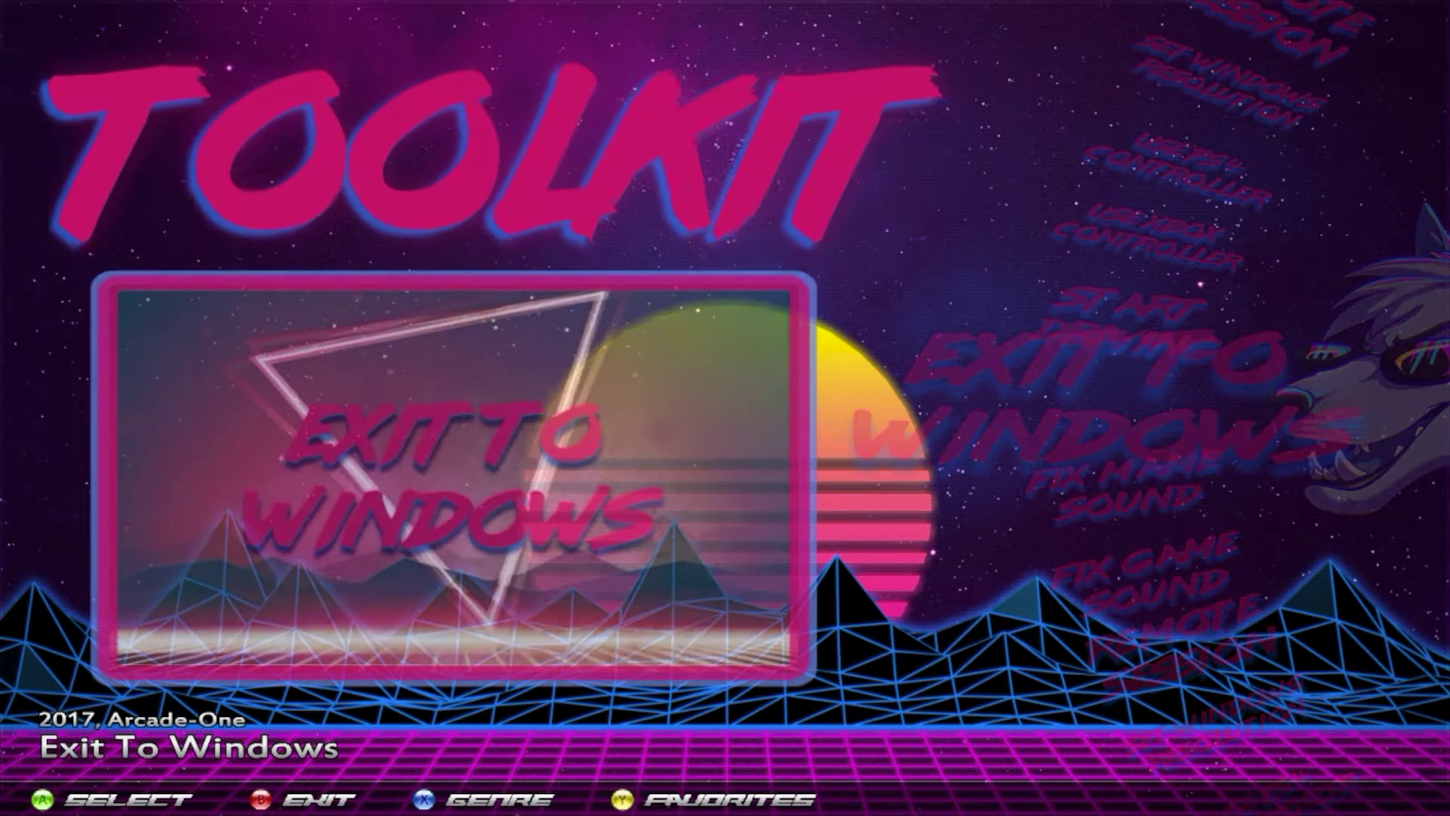
pyautogui.press('Return')
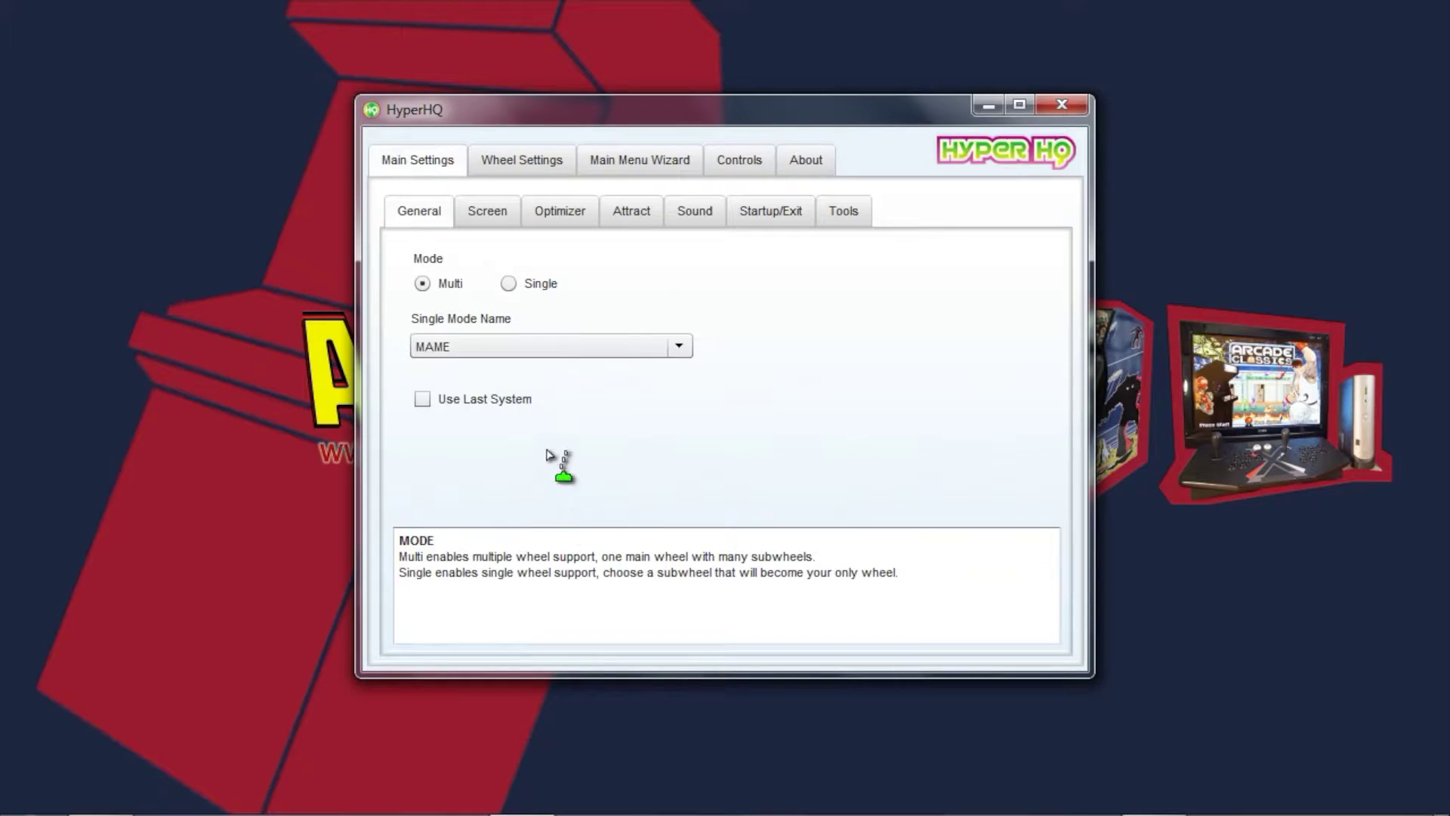
# - Select Sony Playstation 2 from the Choose A Wheel list in Wheel Settings
pyautogui.click(508, 161)
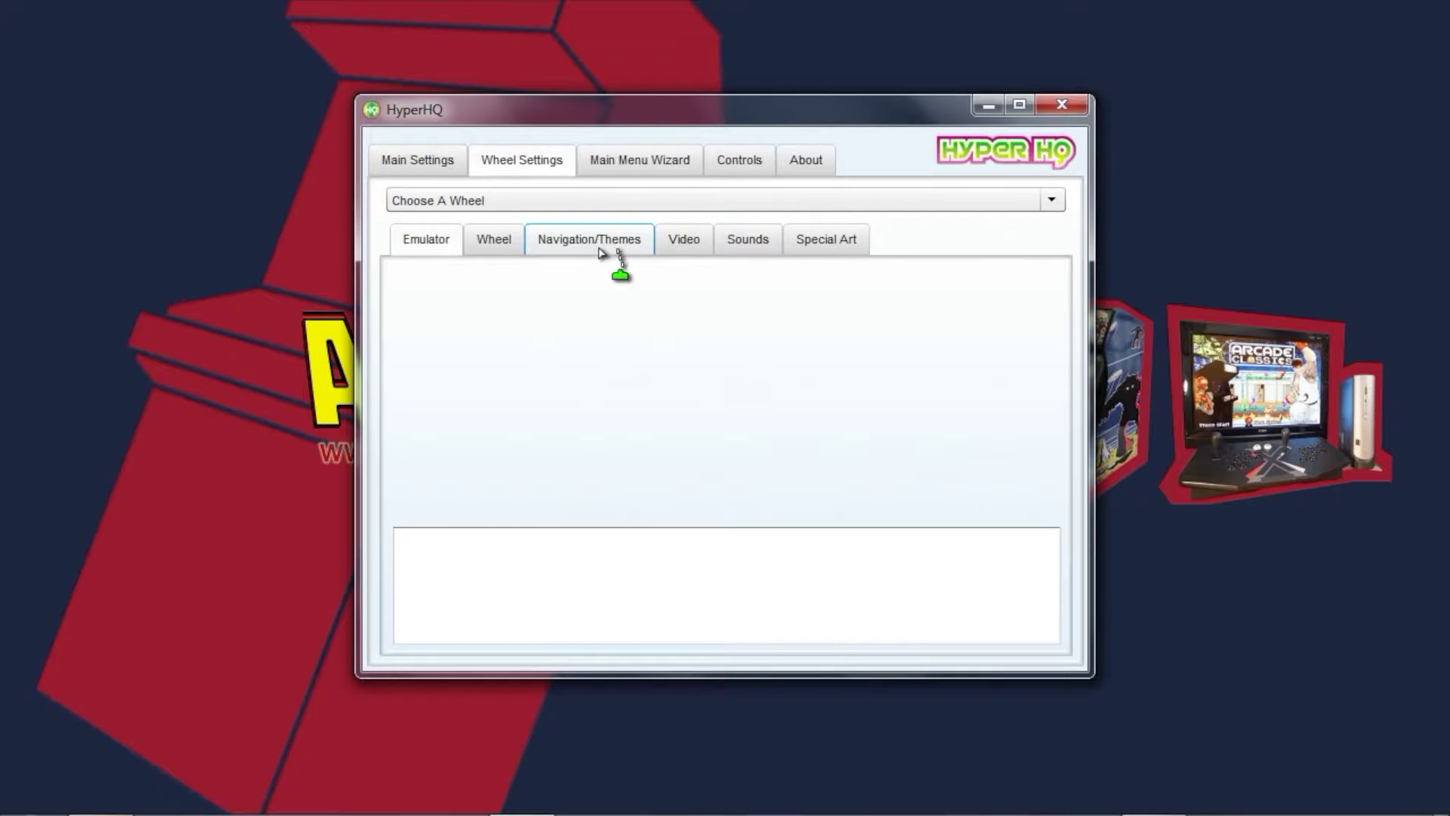
pyautogui.click(469, 201)
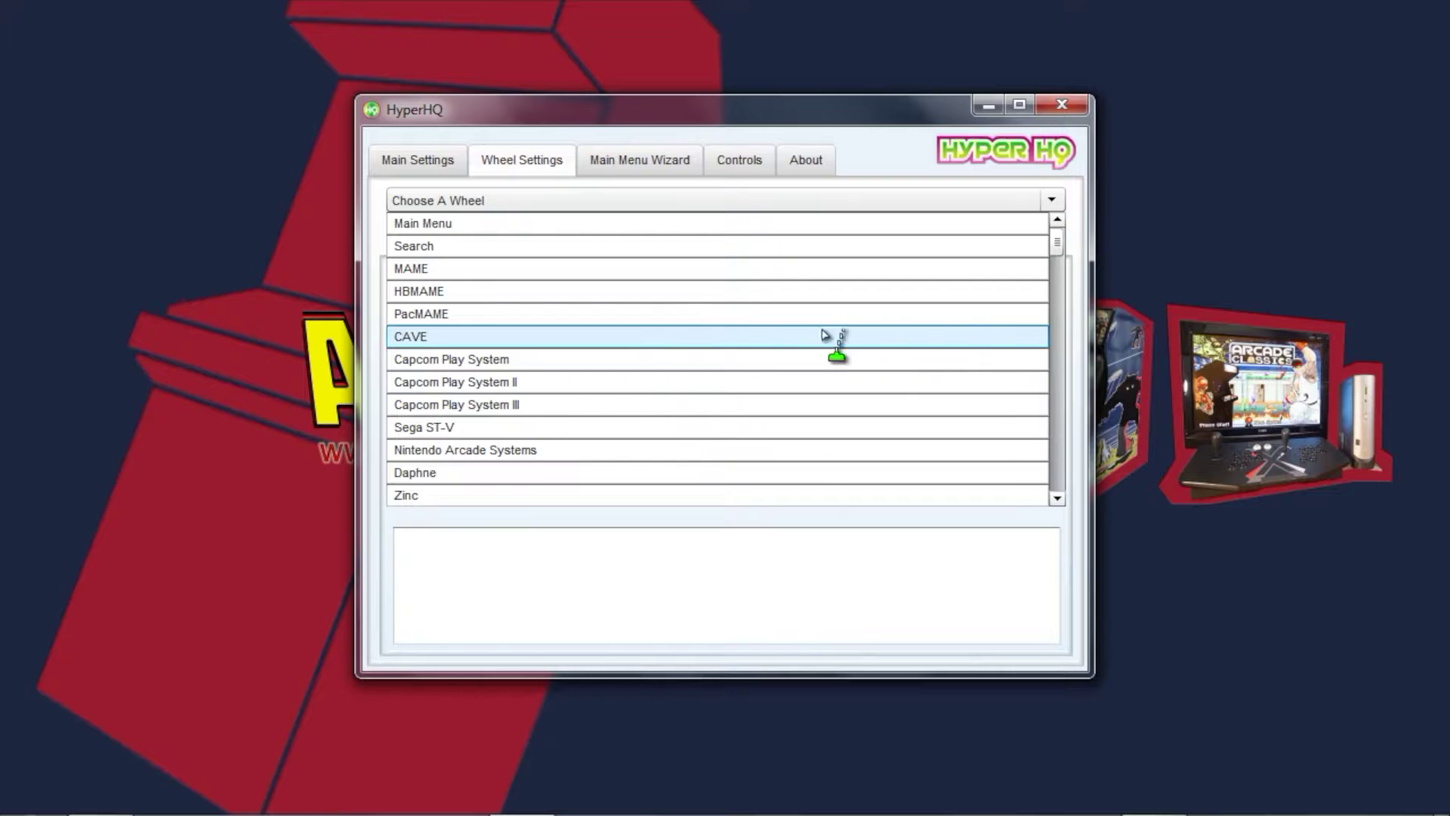
pyautogui.moveTo(1057, 240); pyautogui.dragTo(1057, 508)
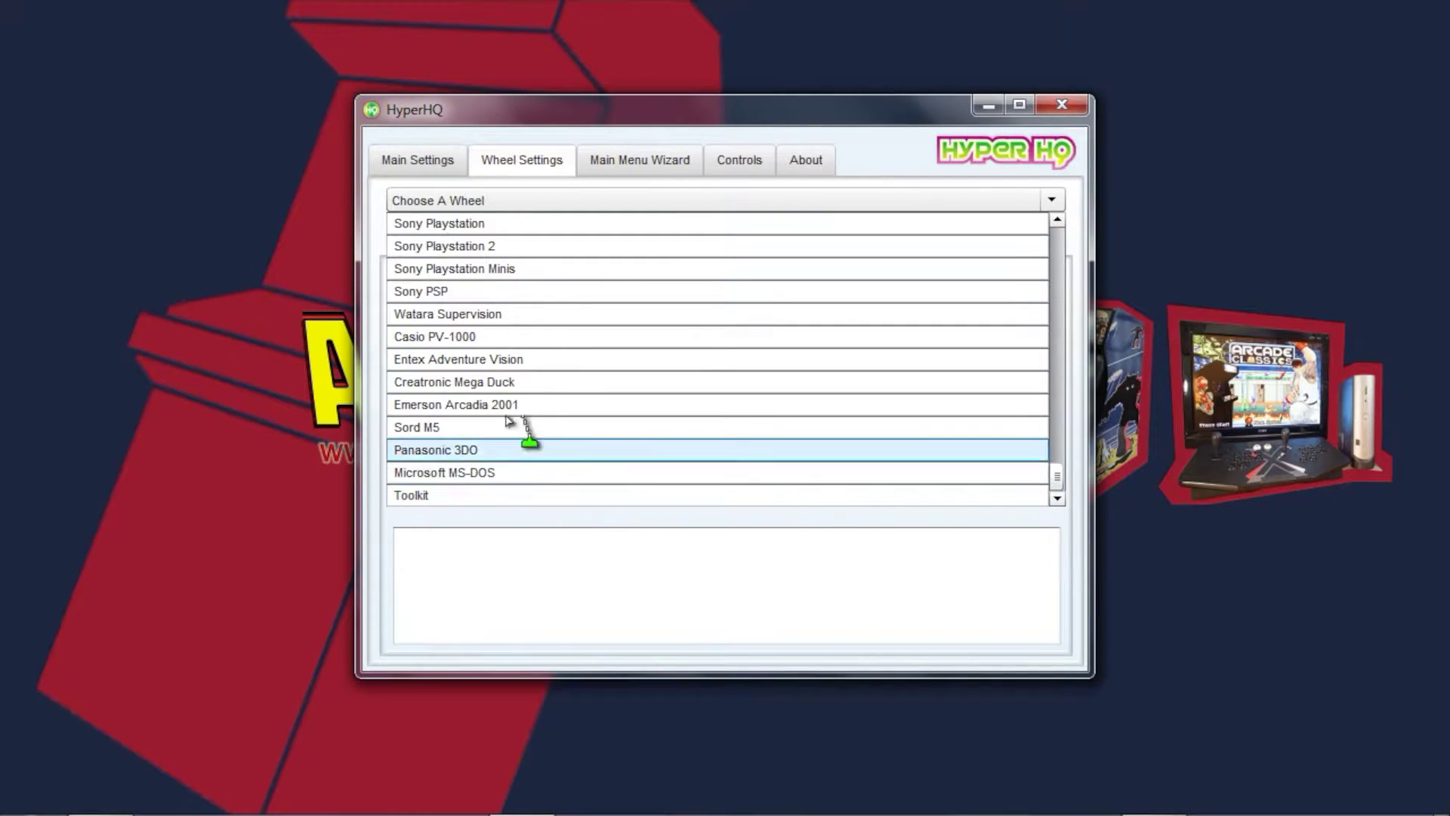
pyautogui.click(504, 252)
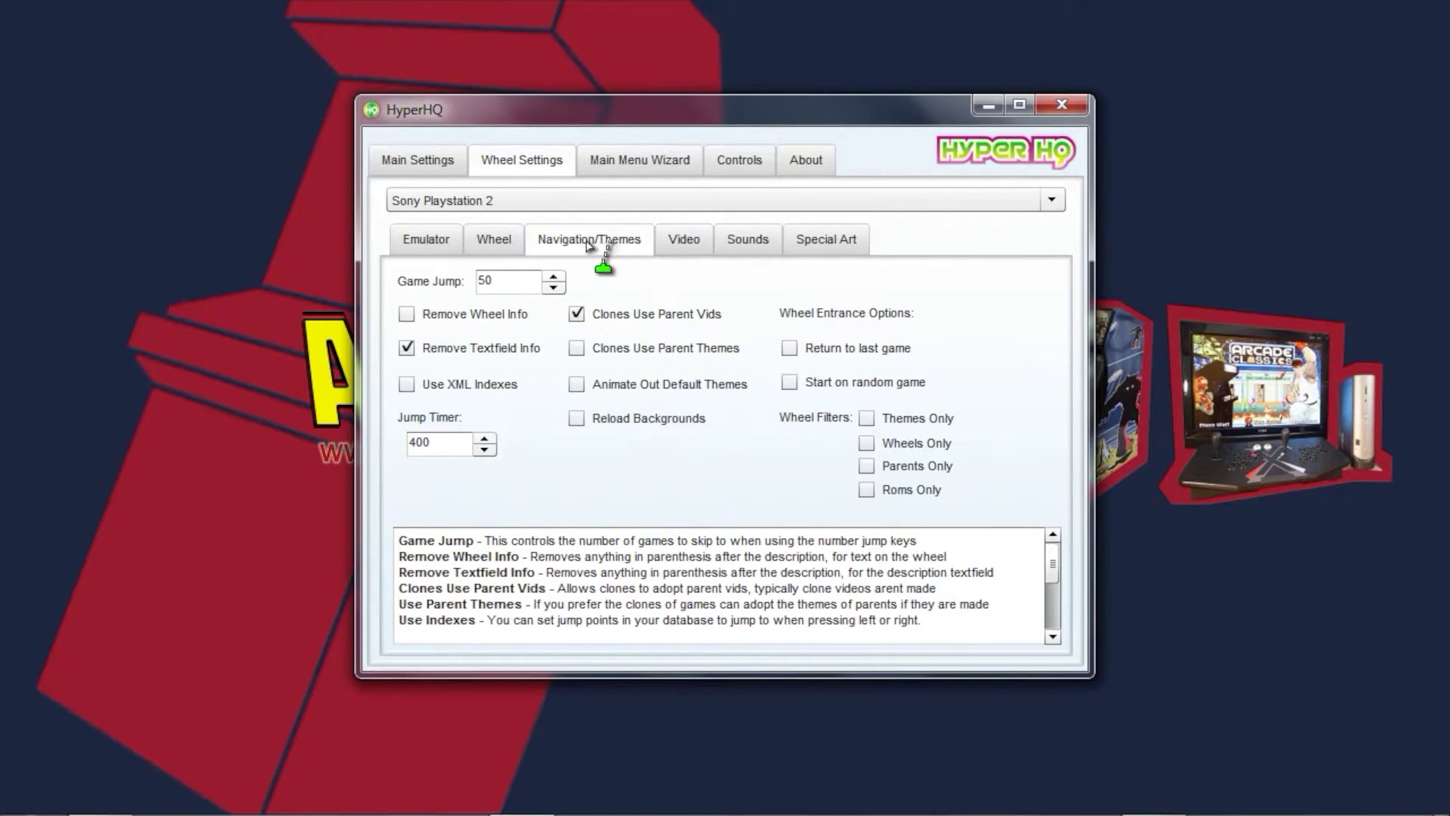
# - Enable the Wheels Only filter for the PS2 wheel, then close HyperHQ
pyautogui.click(494, 239)
pyautogui.click(609, 243)
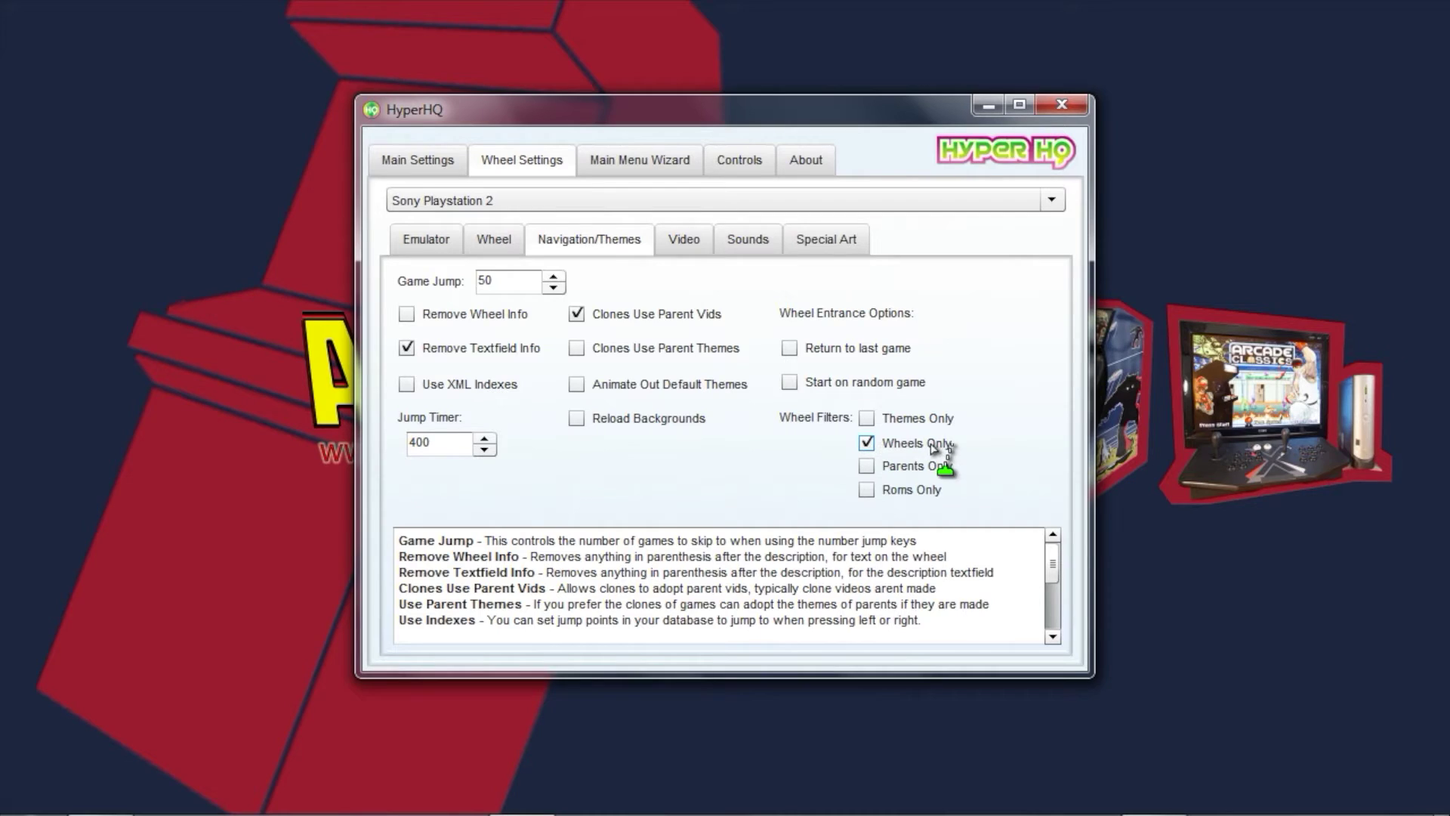
pyautogui.moveTo(937, 126); pyautogui.dragTo(872, 122)
pyautogui.click(998, 100)
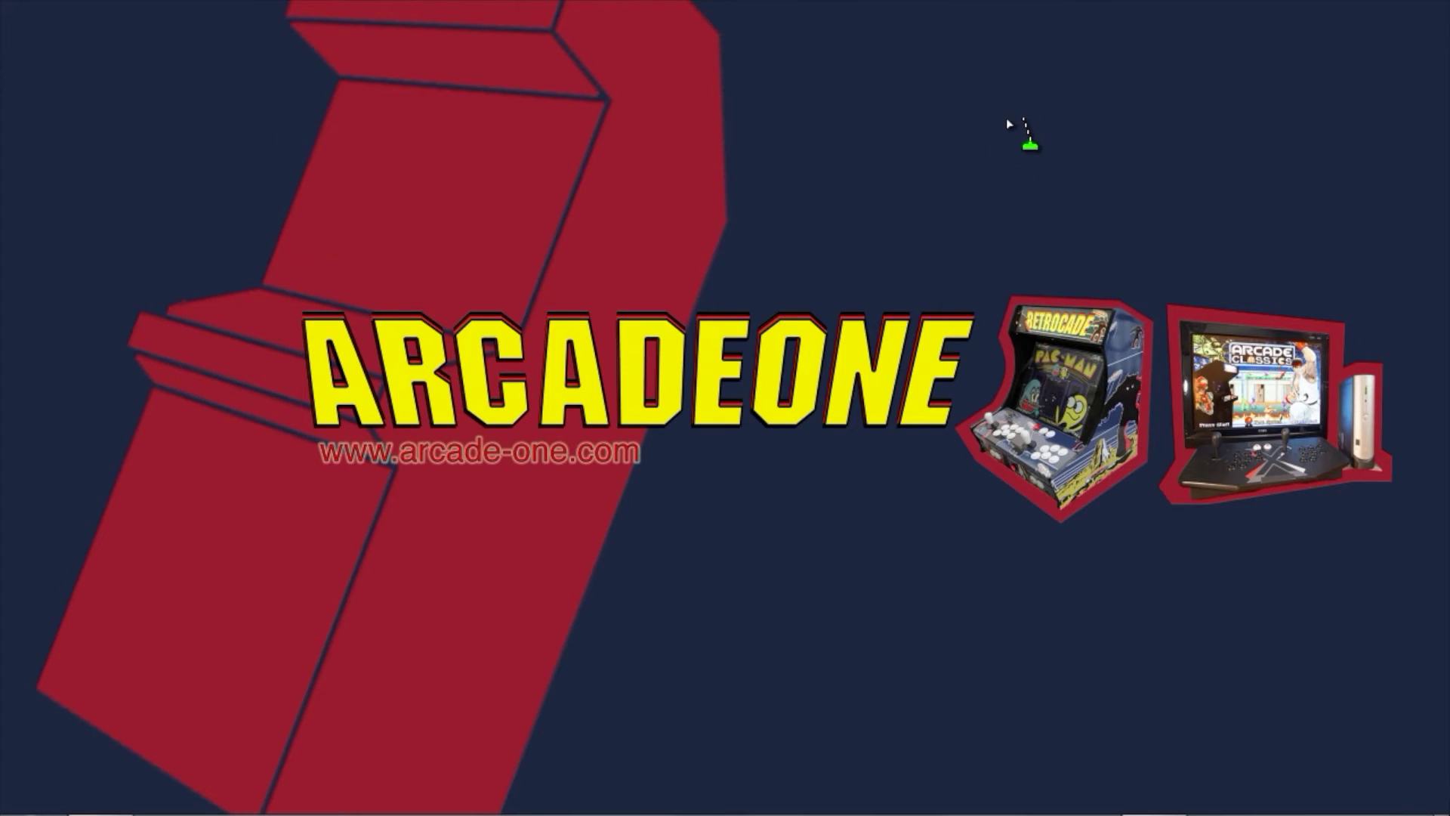
# - Relaunch HyperSpin and scroll the system wheel toward PlayStation 2
pyautogui.moveTo(174, 812)
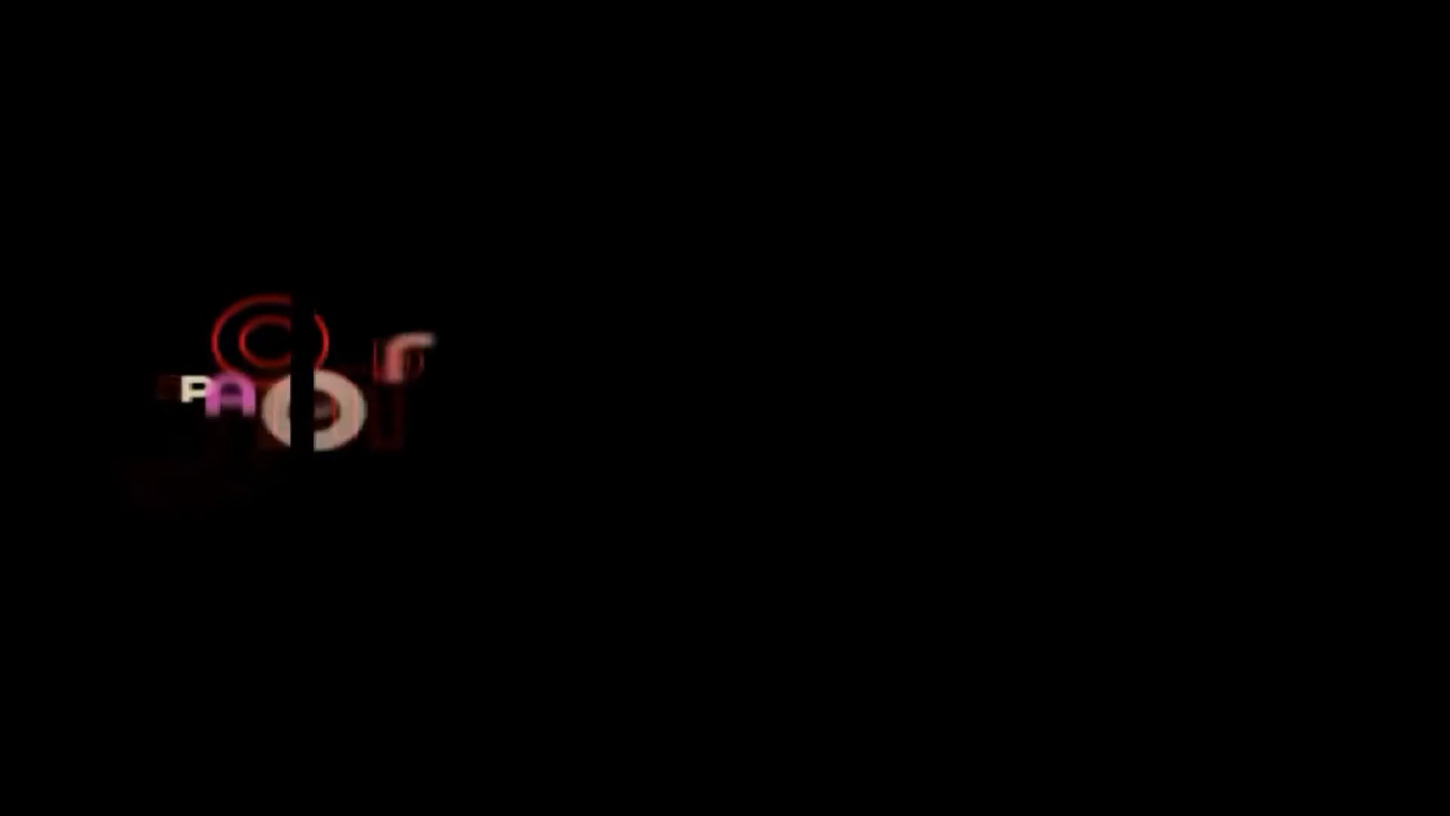
pyautogui.press('Down')
pyautogui.press('Down')
pyautogui.press('Down')
pyautogui.press('Down')
pyautogui.press('Down')
pyautogui.press('Down')
pyautogui.press('Down')
pyautogui.press('Down')
pyautogui.press('Down')
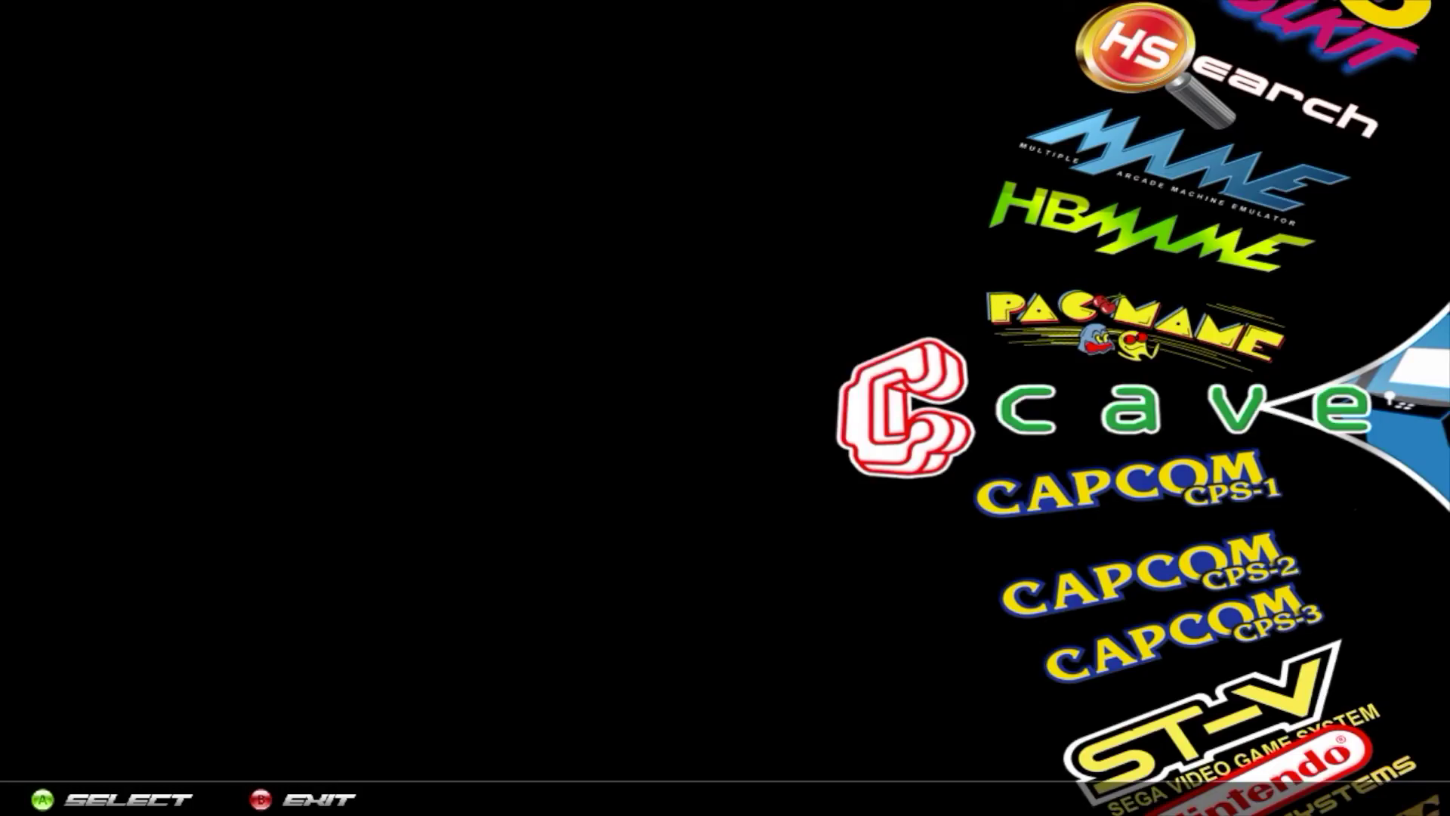
pyautogui.press('Down')
pyautogui.press('Down')
pyautogui.press('Down')
pyautogui.press('Down')
pyautogui.press('Down')
pyautogui.press('Down')
pyautogui.press('Down')
pyautogui.press('Down')
pyautogui.press('Down')
pyautogui.press('Down')
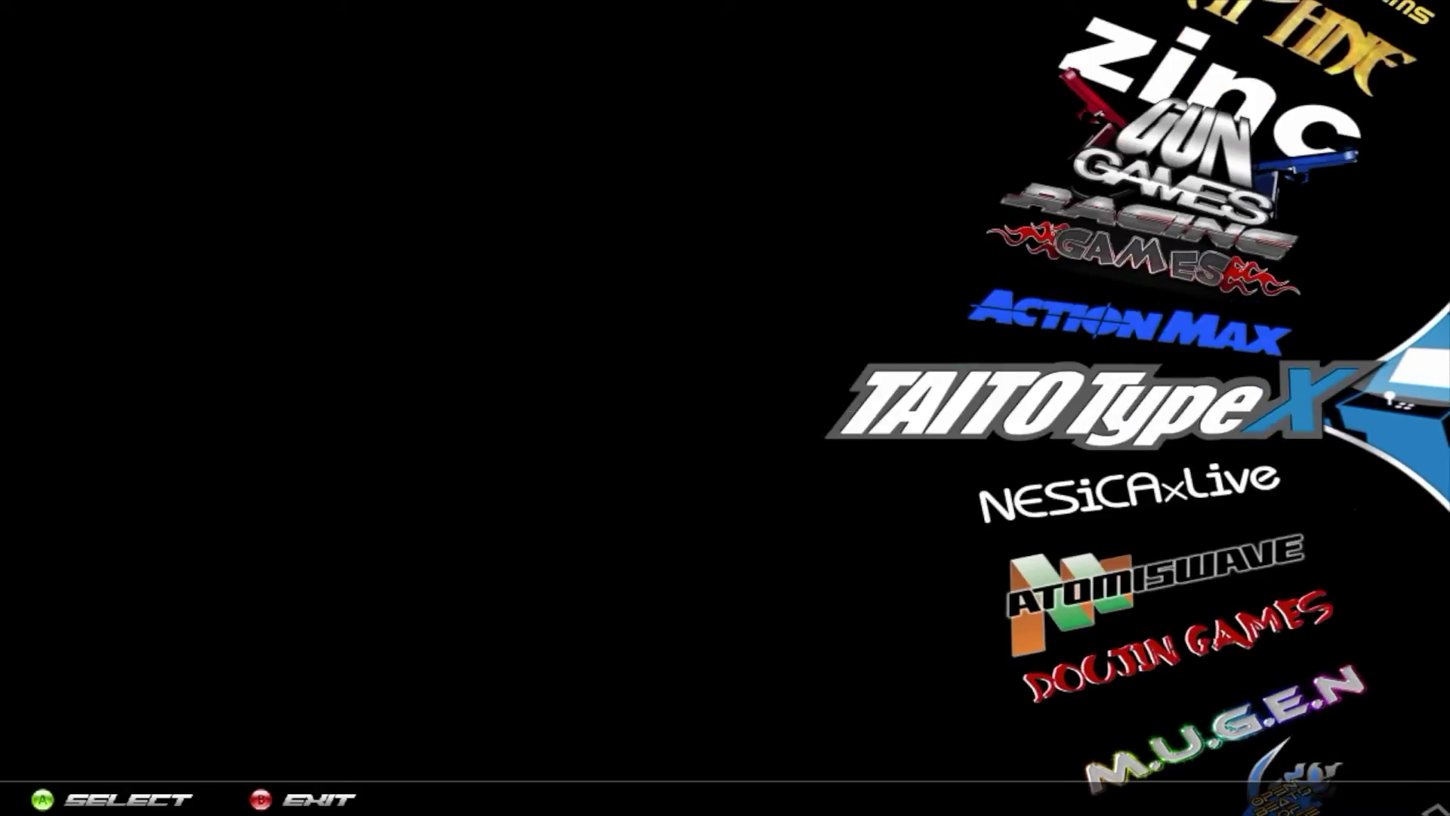
pyautogui.press('Up')
pyautogui.press('Up')
pyautogui.press('Up')
pyautogui.press('Up')
pyautogui.press('Up')
pyautogui.press('Up')
pyautogui.press('Up')
pyautogui.press('Up')
pyautogui.press('Up')
pyautogui.press('Up')
pyautogui.press('Up')
pyautogui.press('Up')
pyautogui.press('Up')
pyautogui.press('Up')
pyautogui.press('Up')
pyautogui.press('Up')
pyautogui.press('Up')
pyautogui.press('Up')
pyautogui.press('Up')
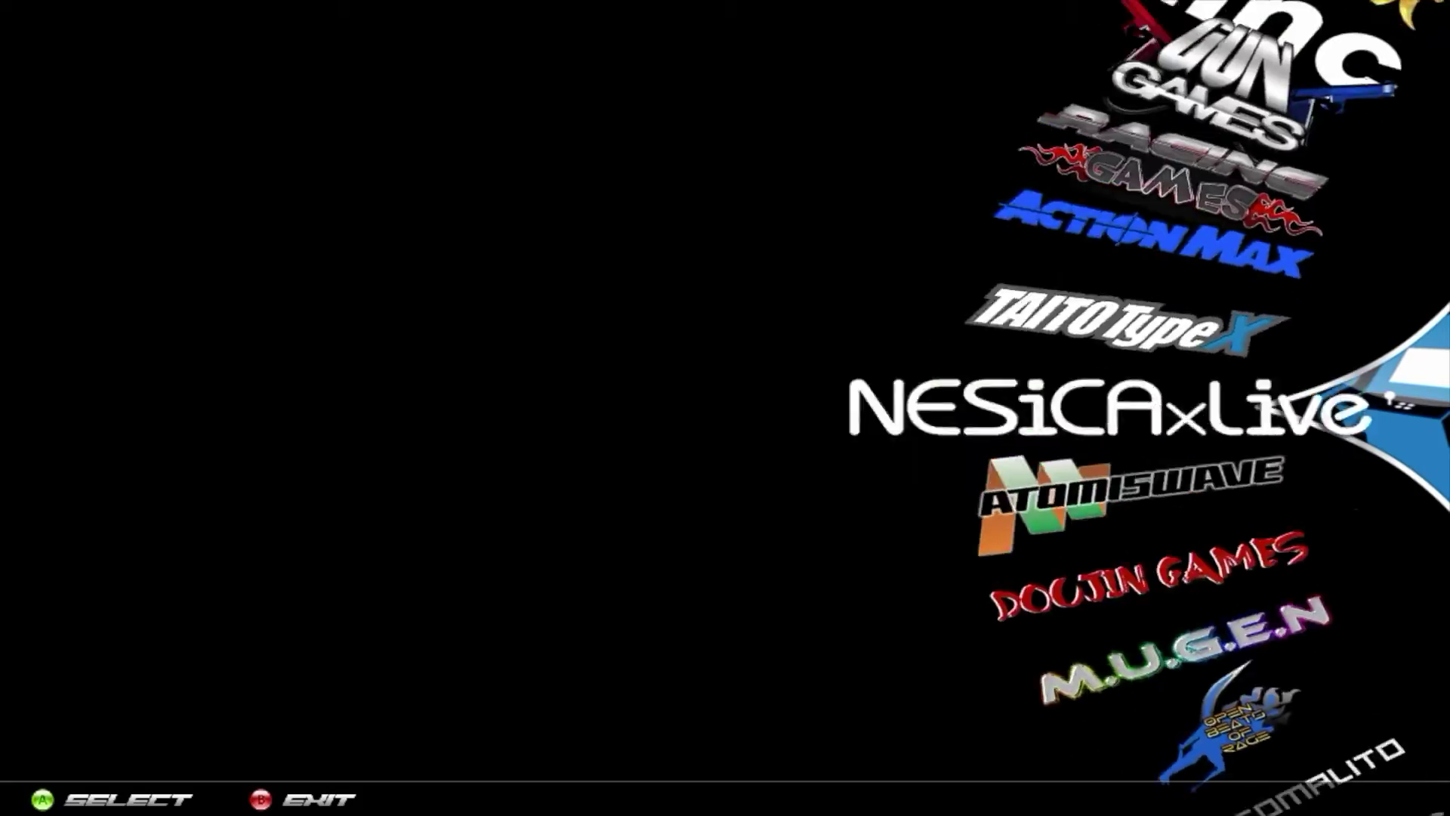
pyautogui.press('Up')
pyautogui.press('Up')
pyautogui.press('Up')
pyautogui.press('Up')
pyautogui.press('Up')
pyautogui.press('Up')
pyautogui.press('Up')
pyautogui.press('Up')
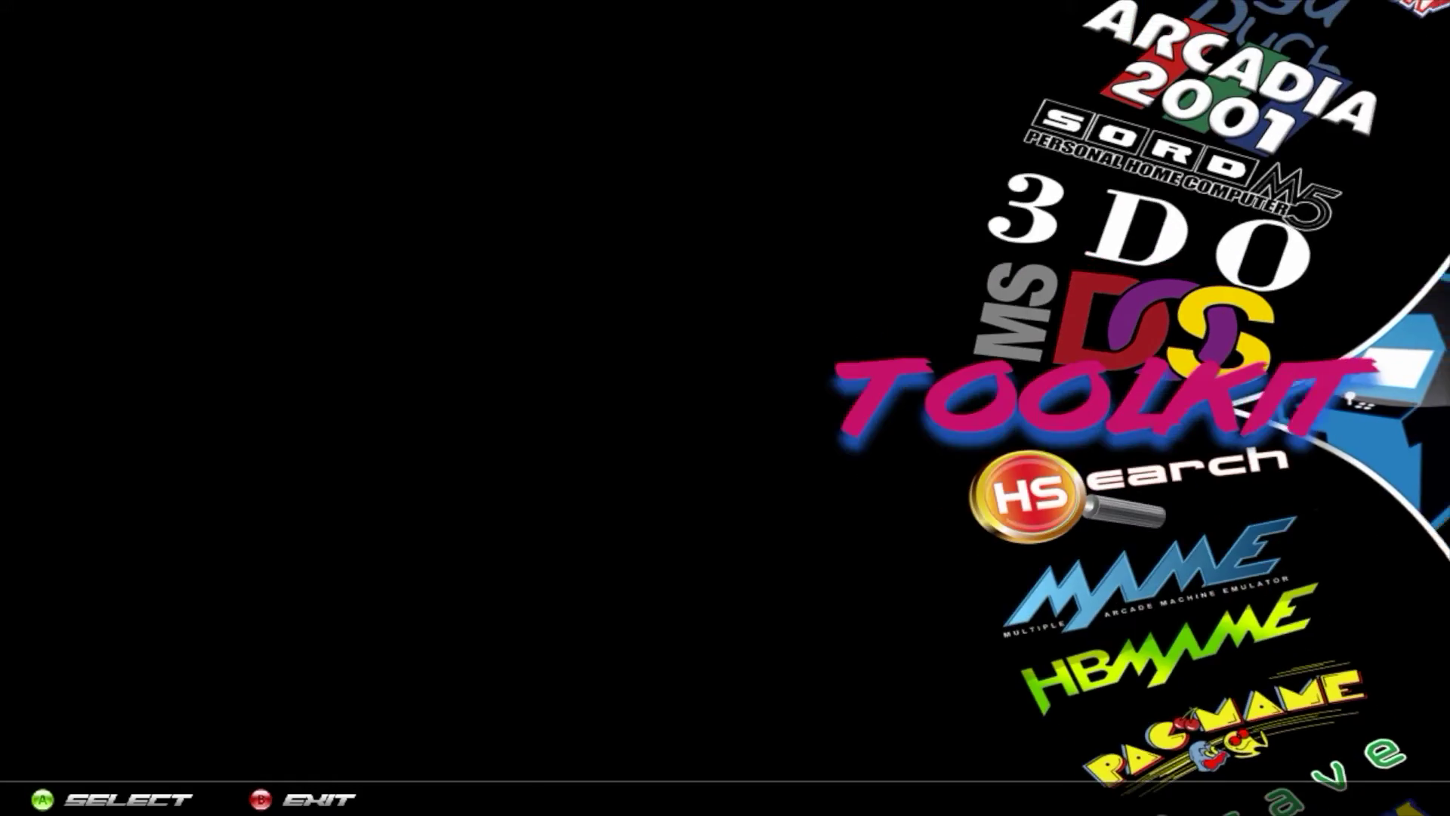